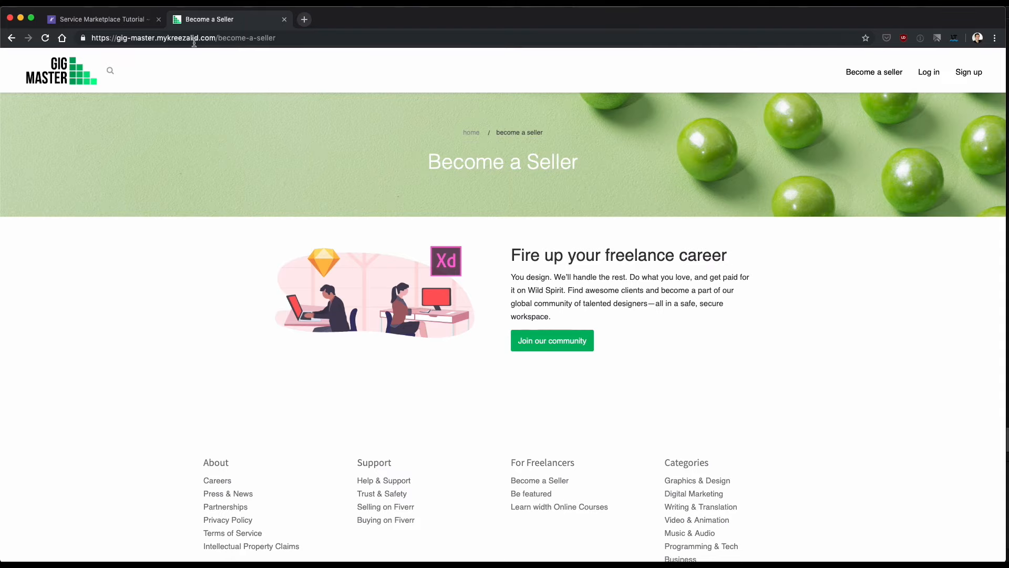
# Switch to the Service Marketplace Tutorial admin and start a new page in its page management.
pyautogui.click(124, 21)
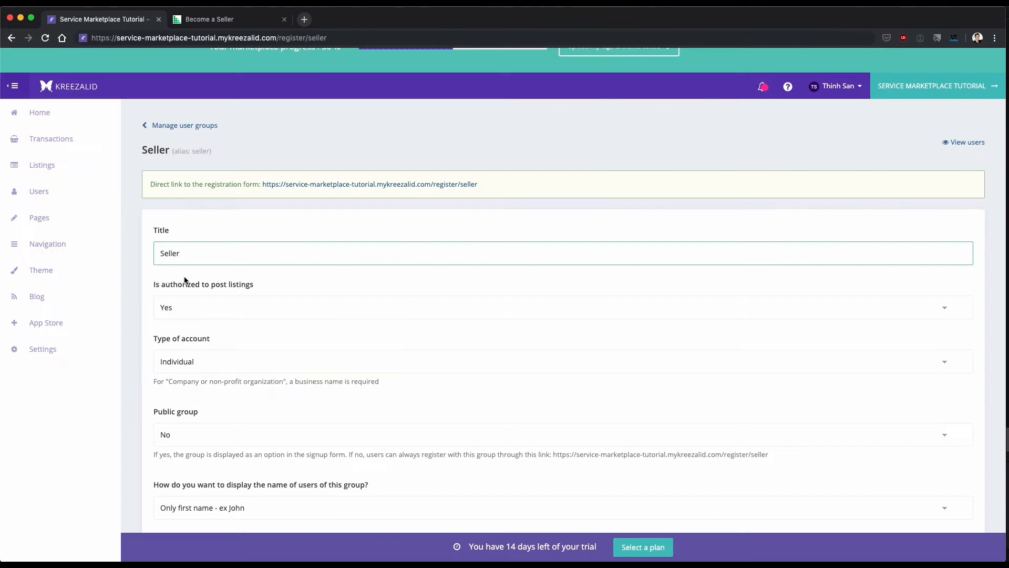
pyautogui.scroll(1, 158, 271)
pyautogui.click(45, 250)
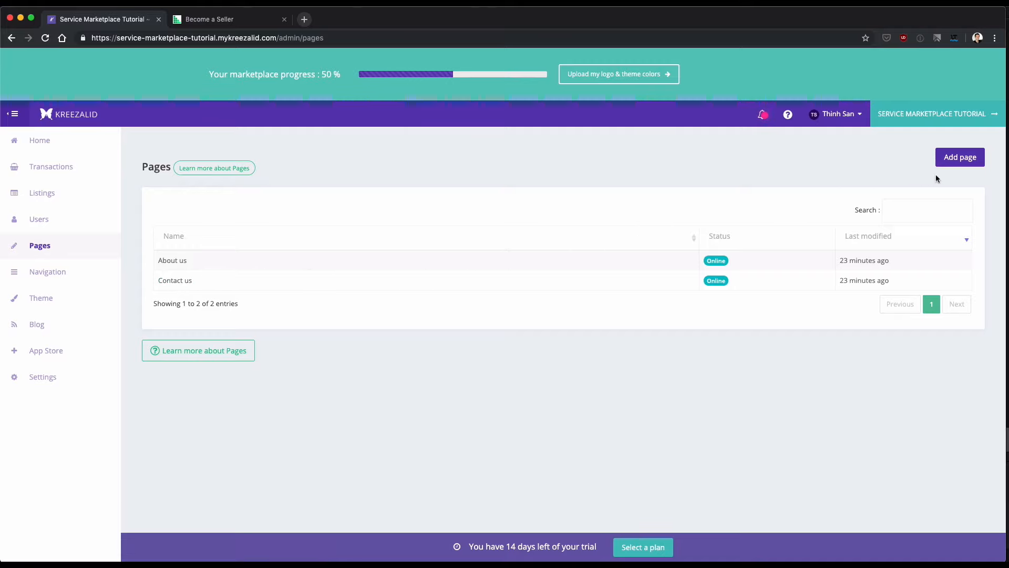
pyautogui.click(961, 158)
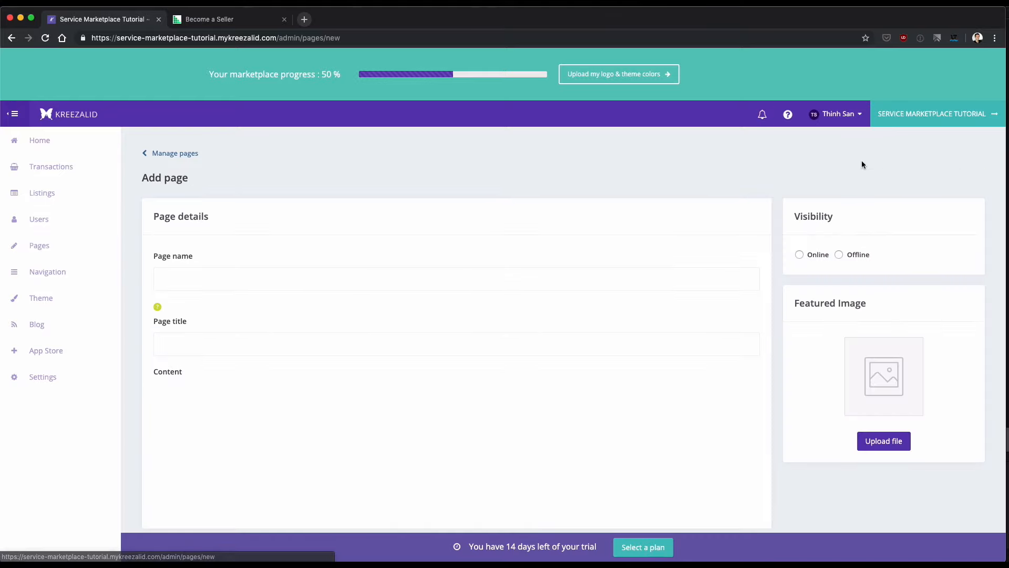
# Name the new page "Become a seller".
pyautogui.click(177, 283)
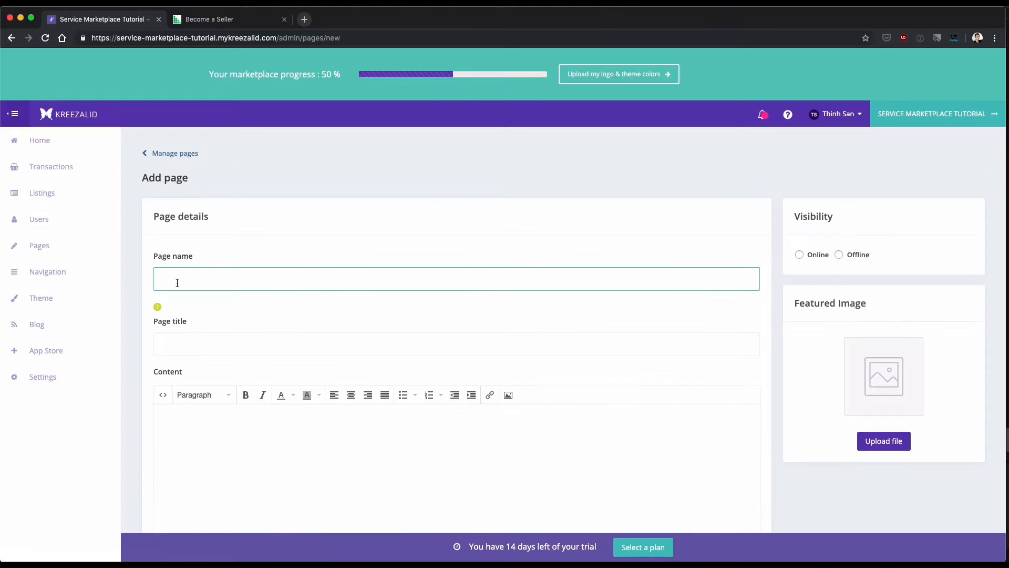
pyautogui.write('Become a sllerller')
pyautogui.scroll(-1, 156, 329)
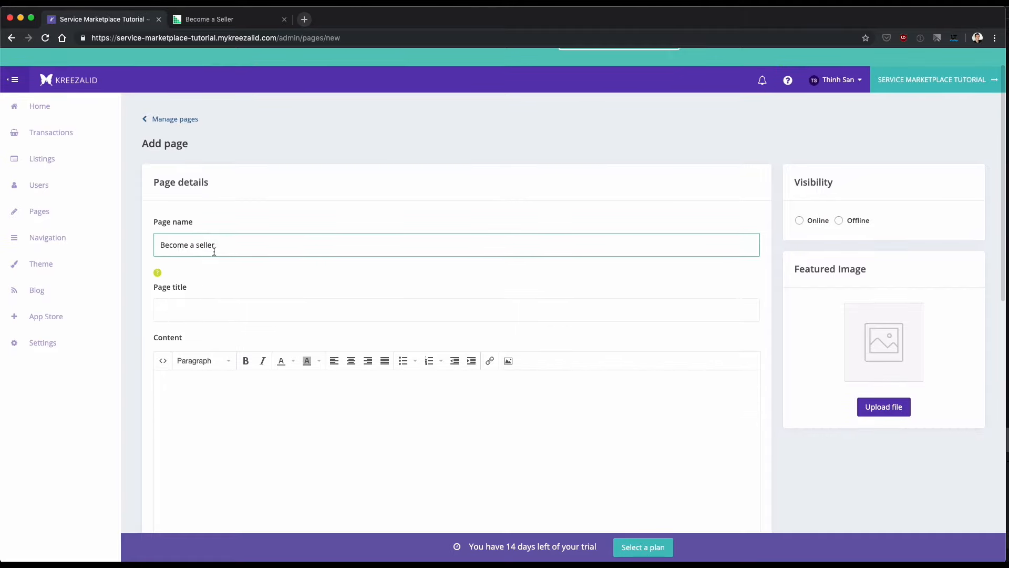
# Copy the page name "Become a seller" and use it as the page title.
pyautogui.moveTo(214, 251); pyautogui.dragTo(130, 247)
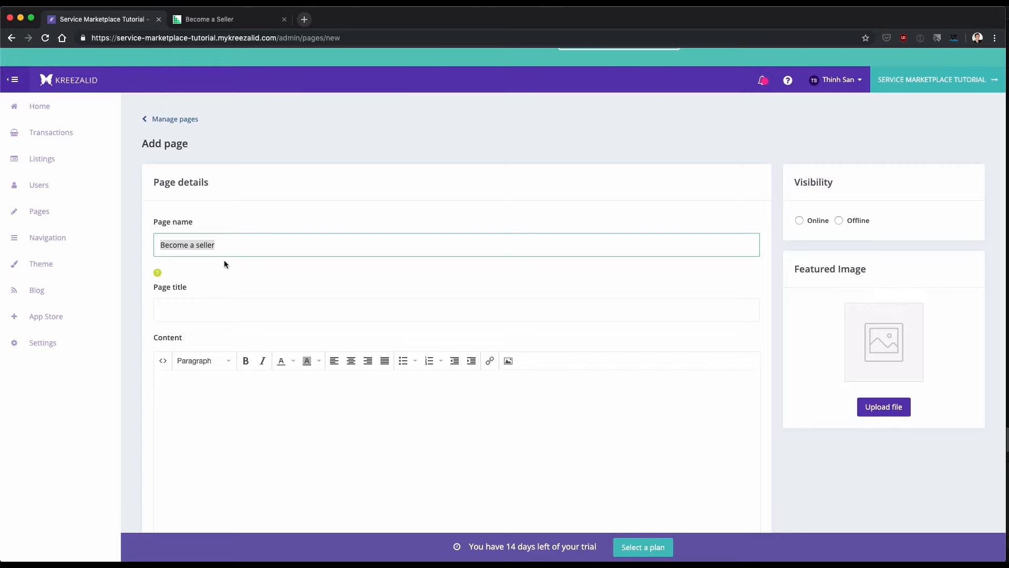
pyautogui.click(219, 246)
pyautogui.moveTo(230, 247); pyautogui.dragTo(112, 237)
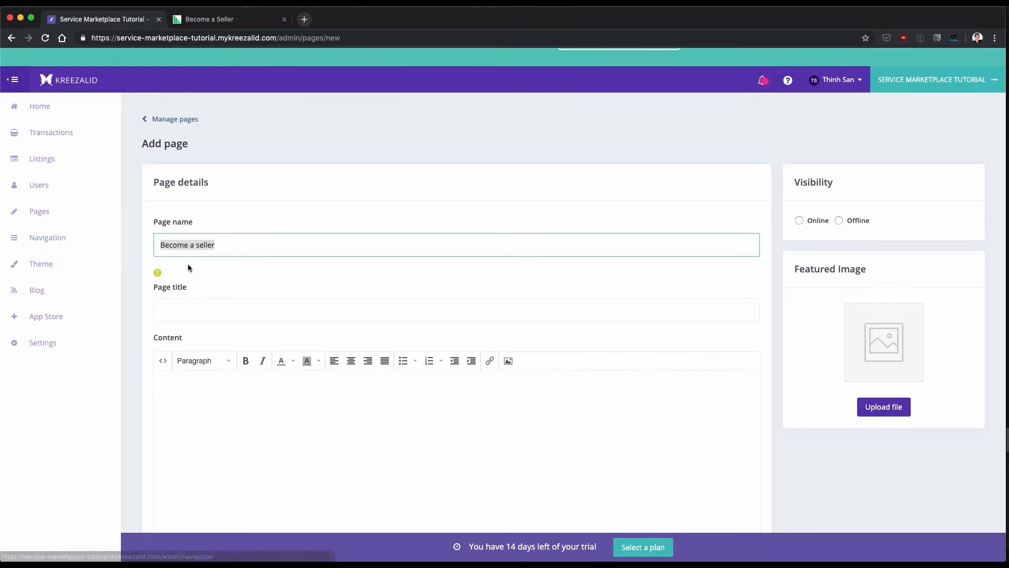
pyautogui.click(221, 247)
pyautogui.moveTo(226, 248); pyautogui.dragTo(134, 244)
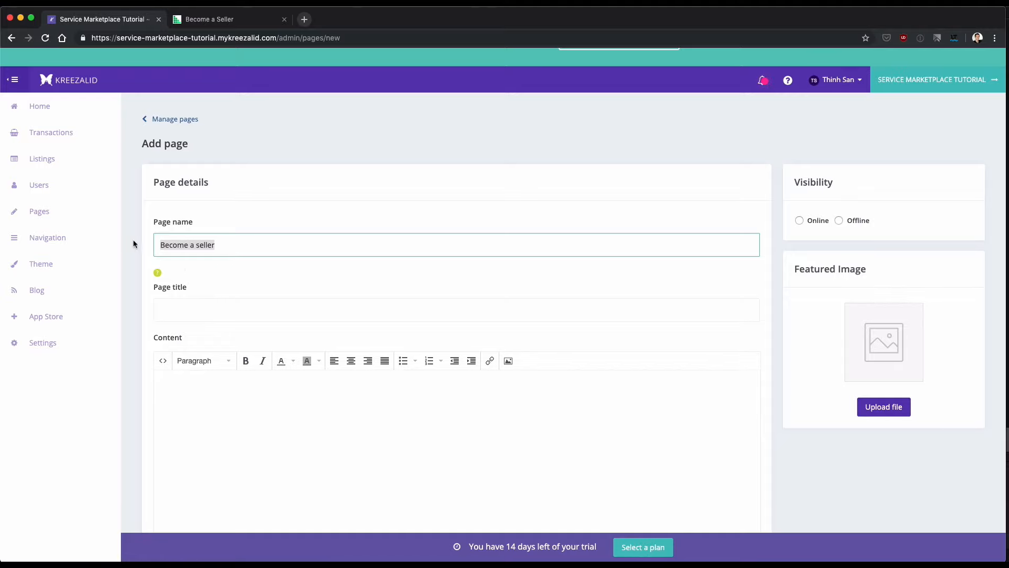
pyautogui.click(233, 251)
pyautogui.moveTo(231, 251); pyautogui.dragTo(111, 237)
pyautogui.press('super+c')
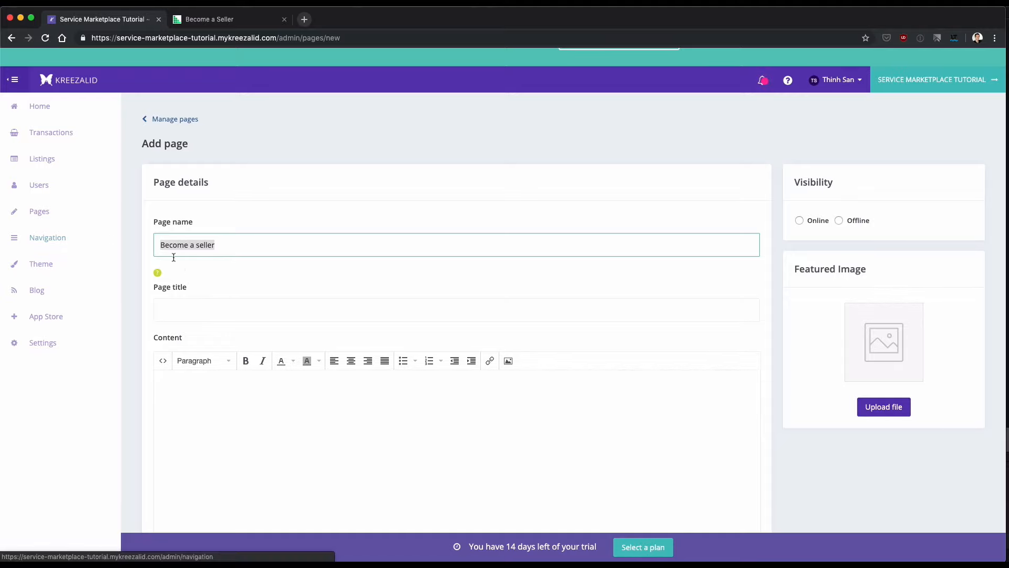
pyautogui.click(188, 312)
pyautogui.press('super+v')
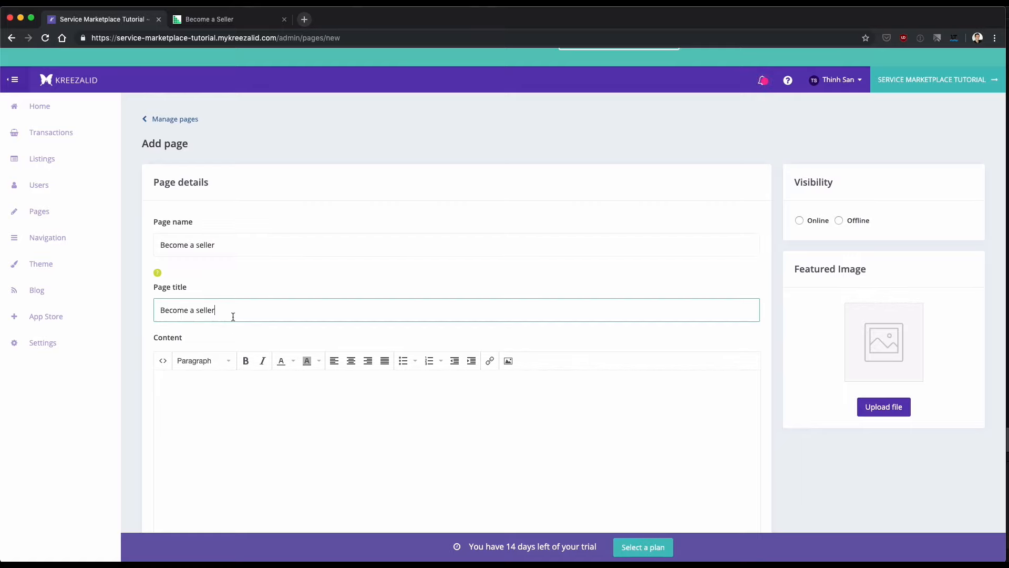
pyautogui.moveTo(233, 317); pyautogui.dragTo(160, 313)
pyautogui.click(253, 315)
pyautogui.moveTo(225, 245); pyautogui.dragTo(164, 245)
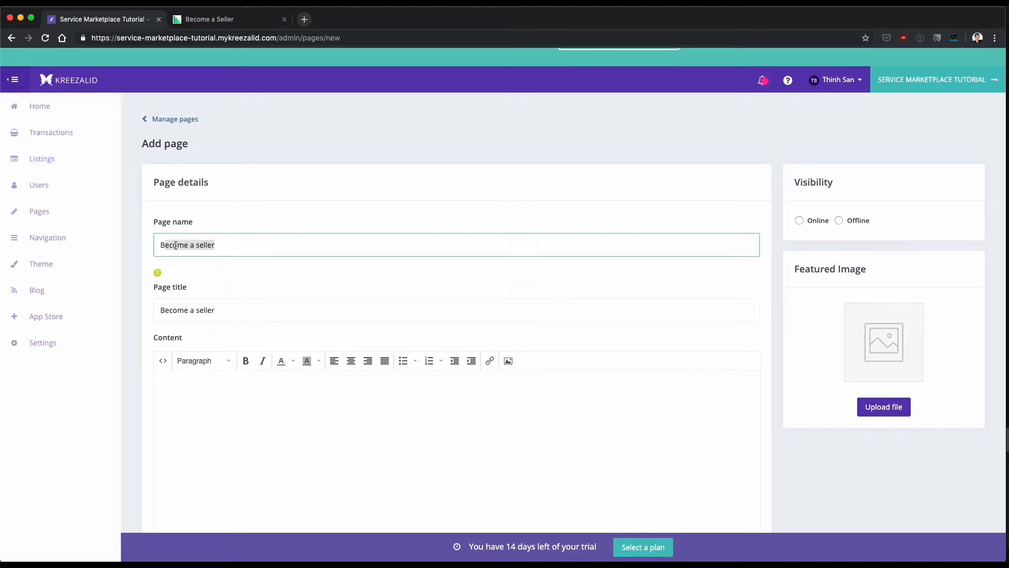
pyautogui.click(232, 313)
# Insert the "Fire up your freelance career" HTML into the content's source code, finding it in the clipboard history with "fire".
pyautogui.scroll(-3, 232, 310)
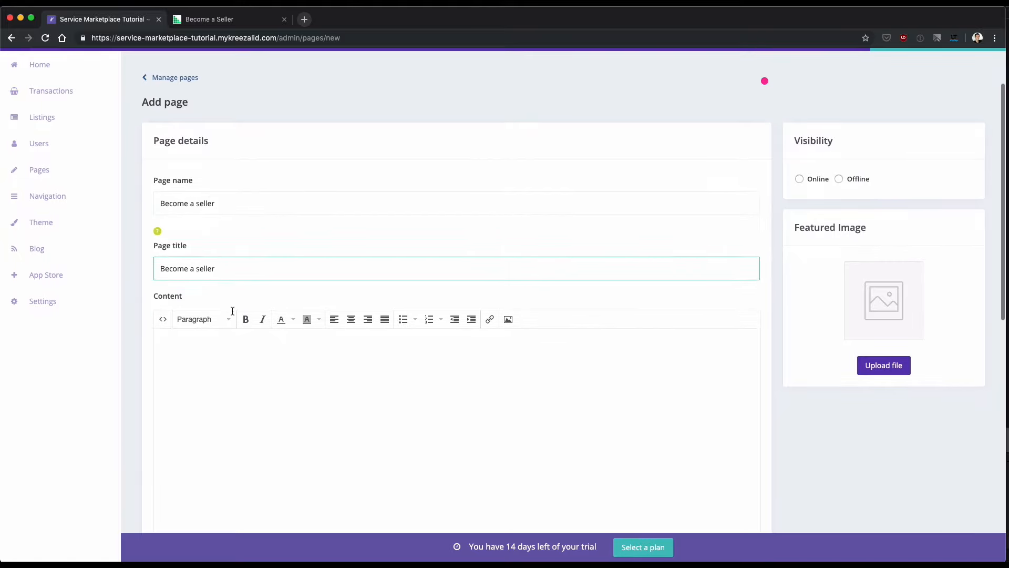
pyautogui.scroll(-1, 228, 251)
pyautogui.click(231, 311)
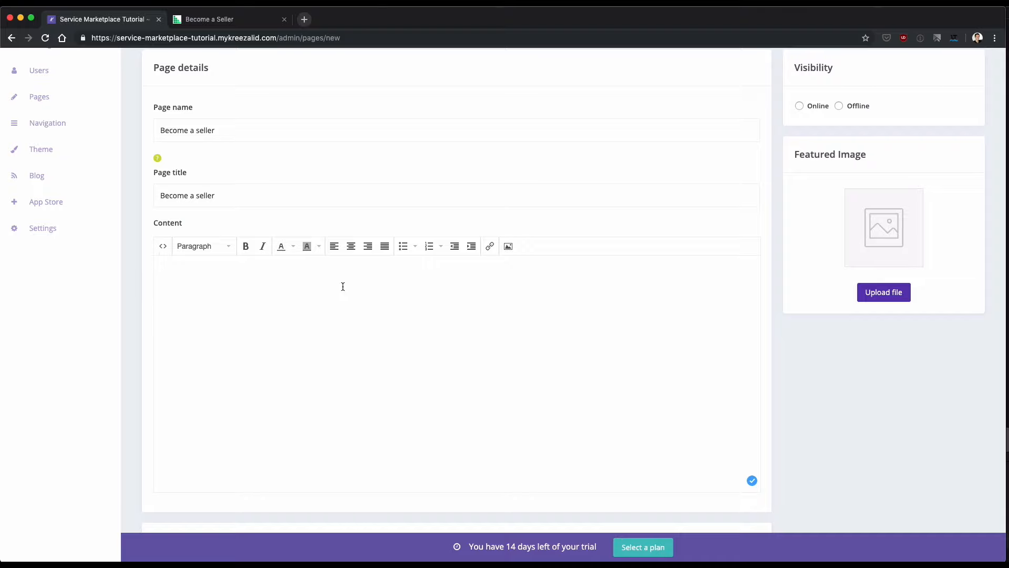
pyautogui.click(163, 247)
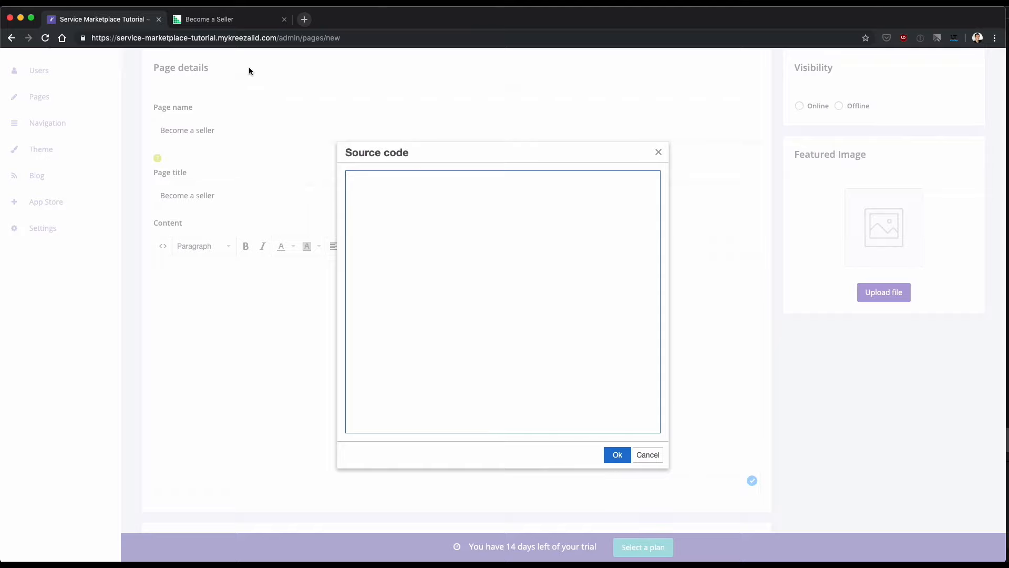
pyautogui.click(239, 21)
pyautogui.moveTo(252, 216); pyautogui.dragTo(618, 317)
pyautogui.click(103, 23)
pyautogui.press('super+alt+c')
pyautogui.write('fire')
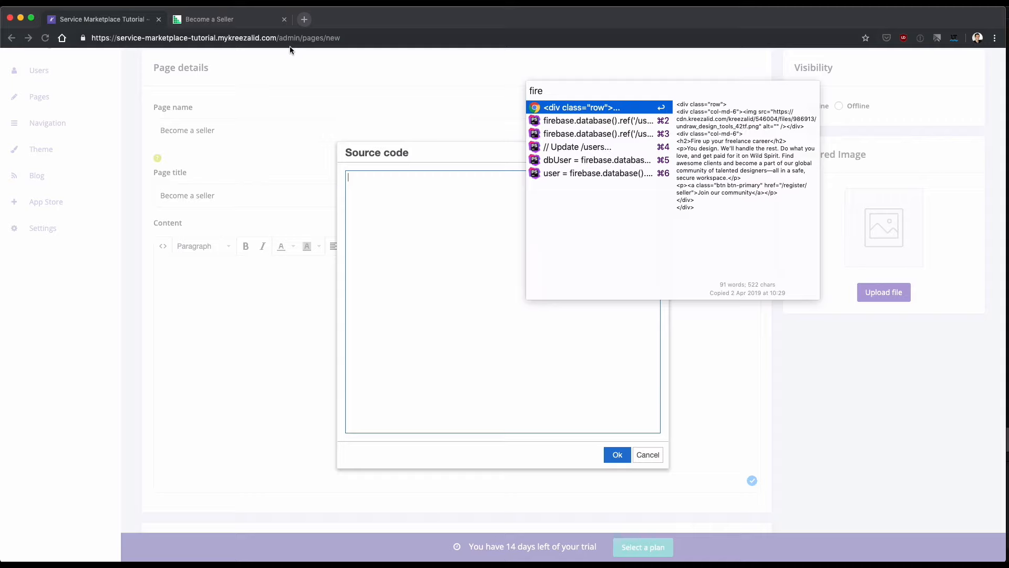
pyautogui.click(573, 108)
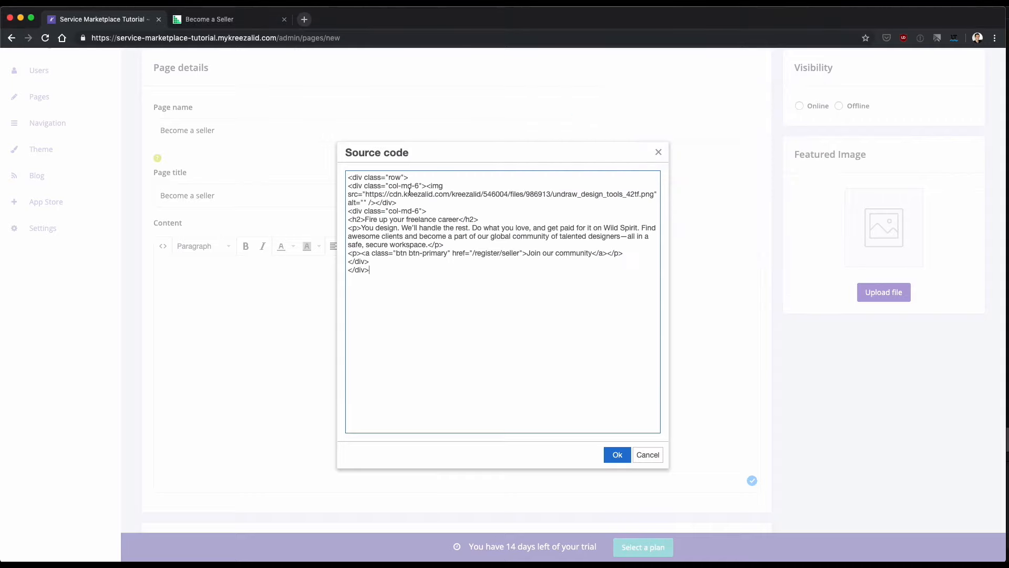
pyautogui.click(618, 454)
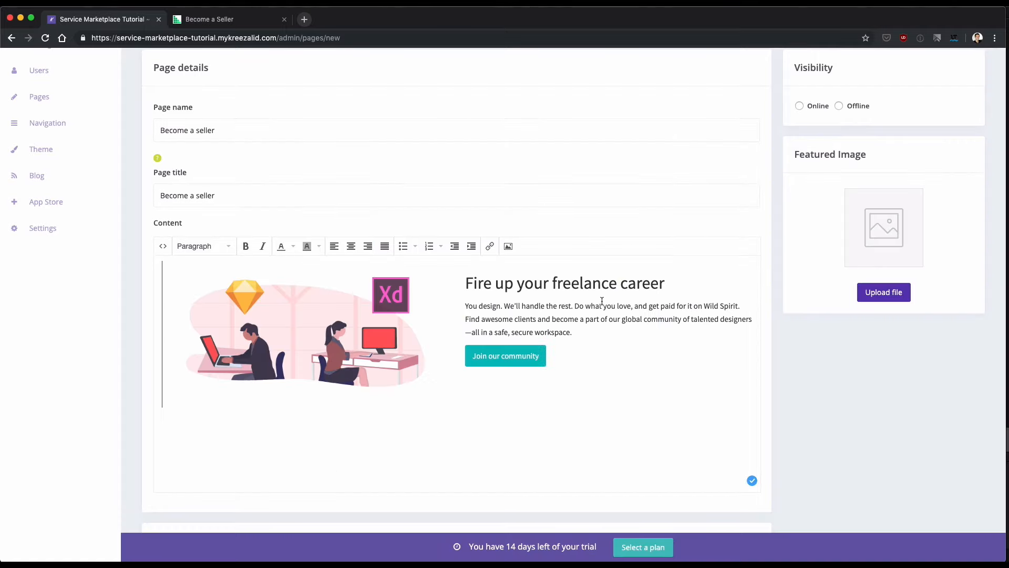
# Inspect the link URL of the "Join our community" button in the page content, then close the link settings.
pyautogui.click(513, 332)
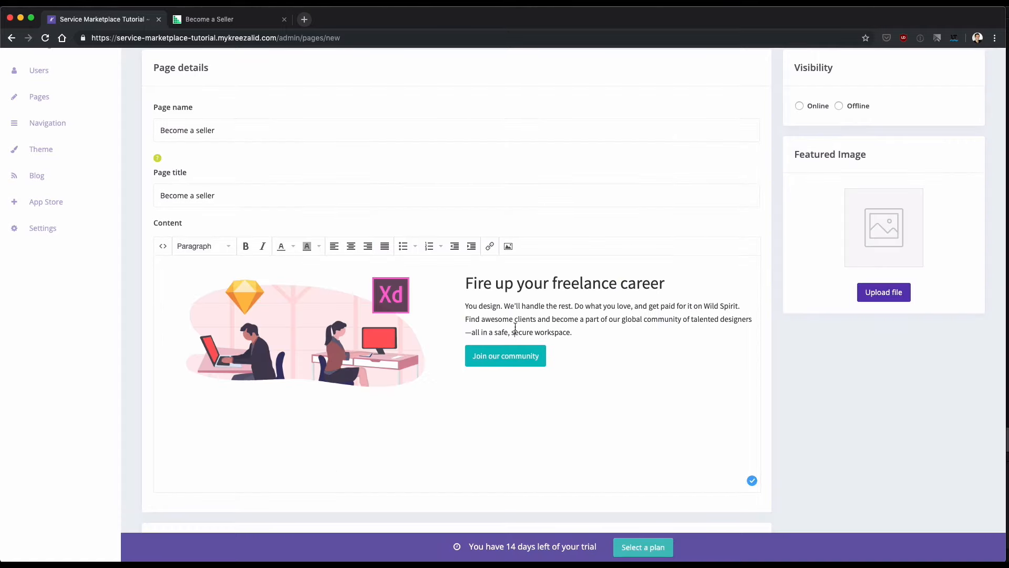
pyautogui.click(521, 363)
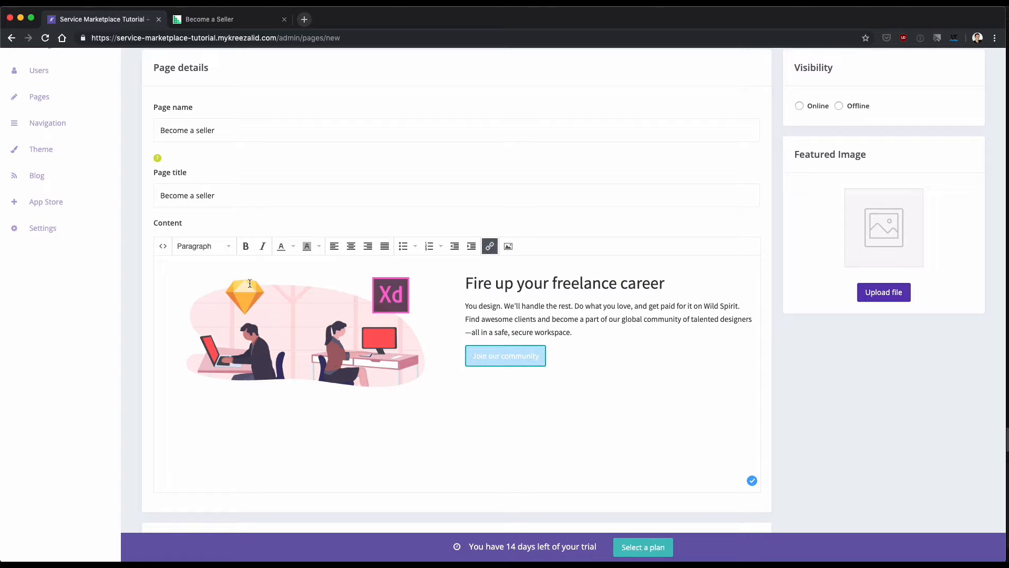
pyautogui.click(489, 246)
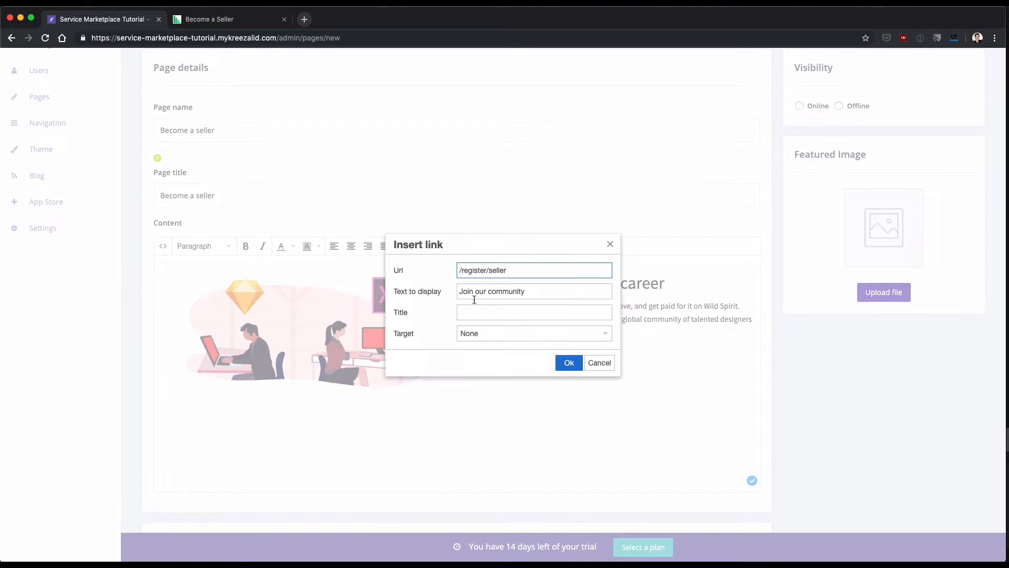
pyautogui.moveTo(525, 270); pyautogui.dragTo(428, 270)
pyautogui.click(606, 255)
pyautogui.click(606, 254)
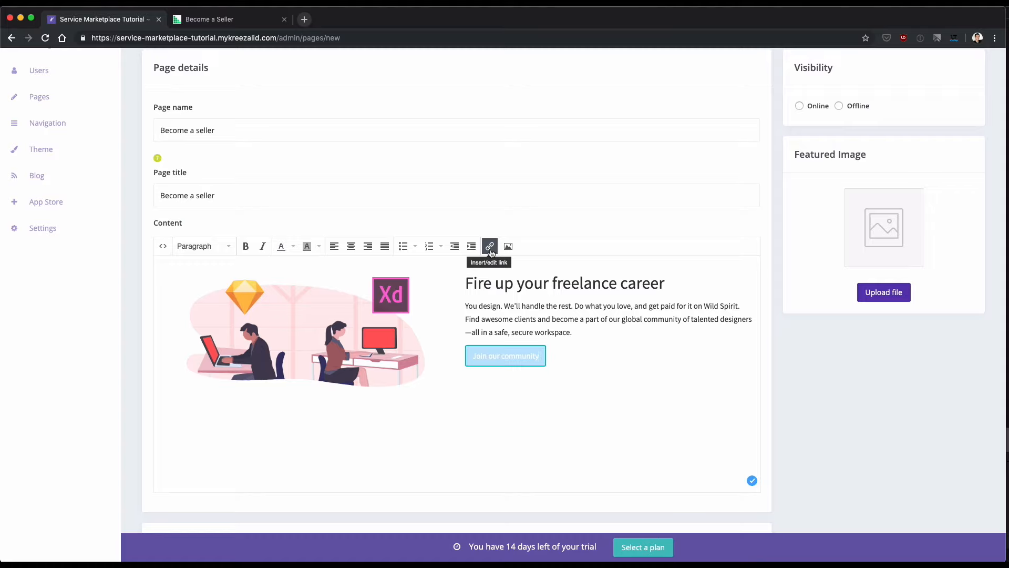
# Review the new page's search engine optimization fields: URL handle, meta title and meta description.
pyautogui.scroll(1, 491, 253)
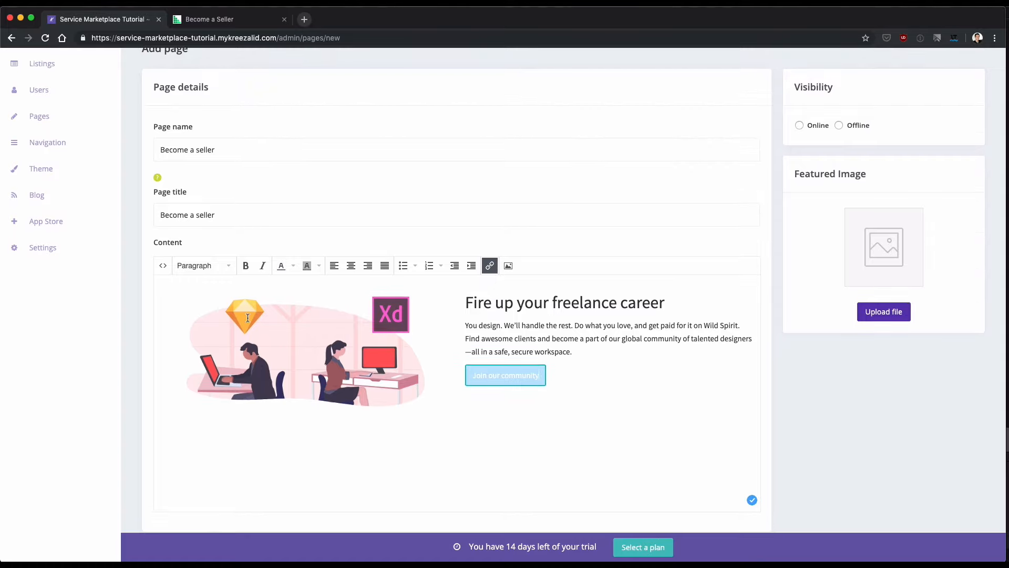
pyautogui.scroll(-6, 248, 317)
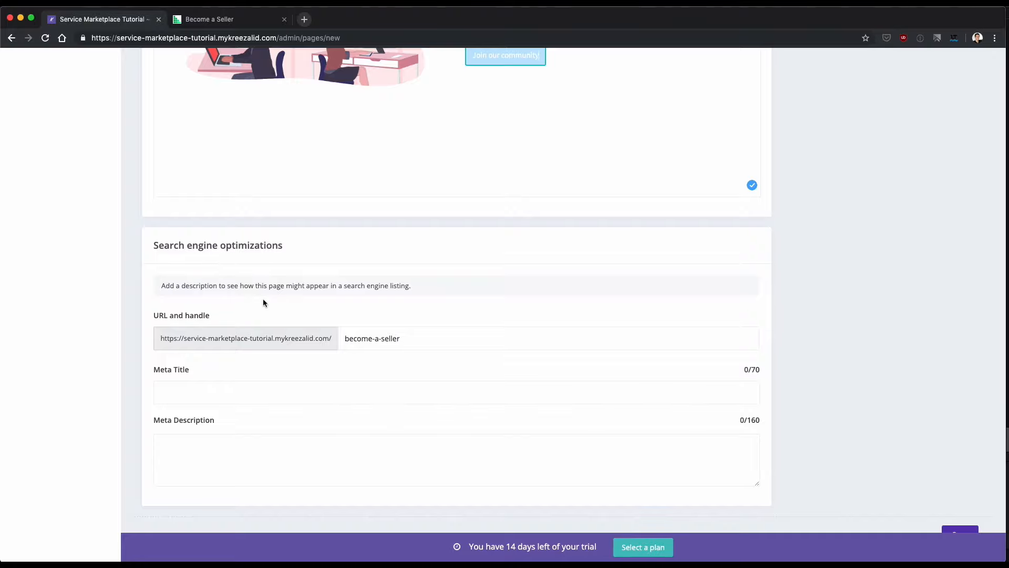
pyautogui.scroll(-1, 263, 300)
pyautogui.moveTo(416, 315); pyautogui.dragTo(255, 312)
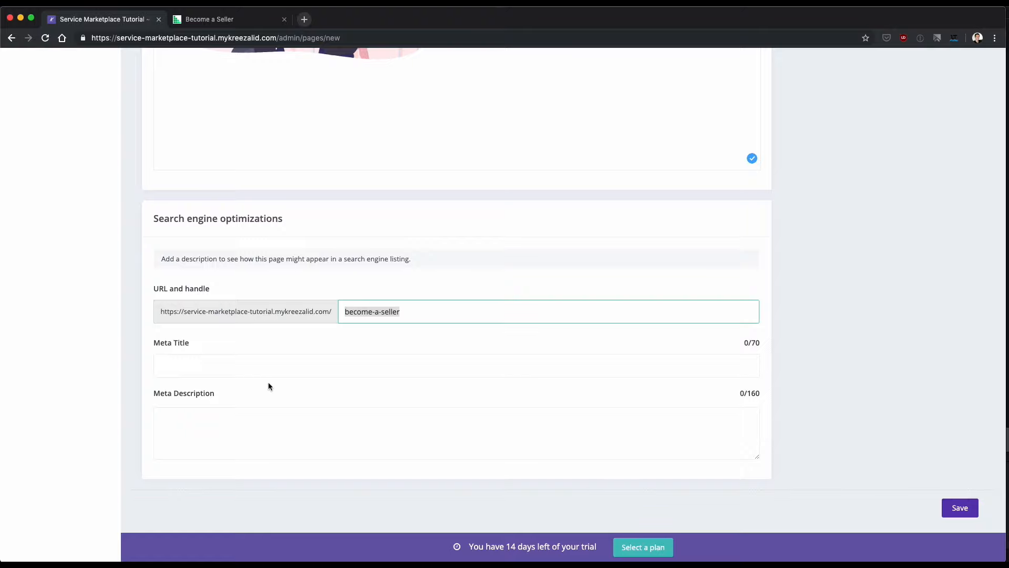
pyautogui.click(249, 369)
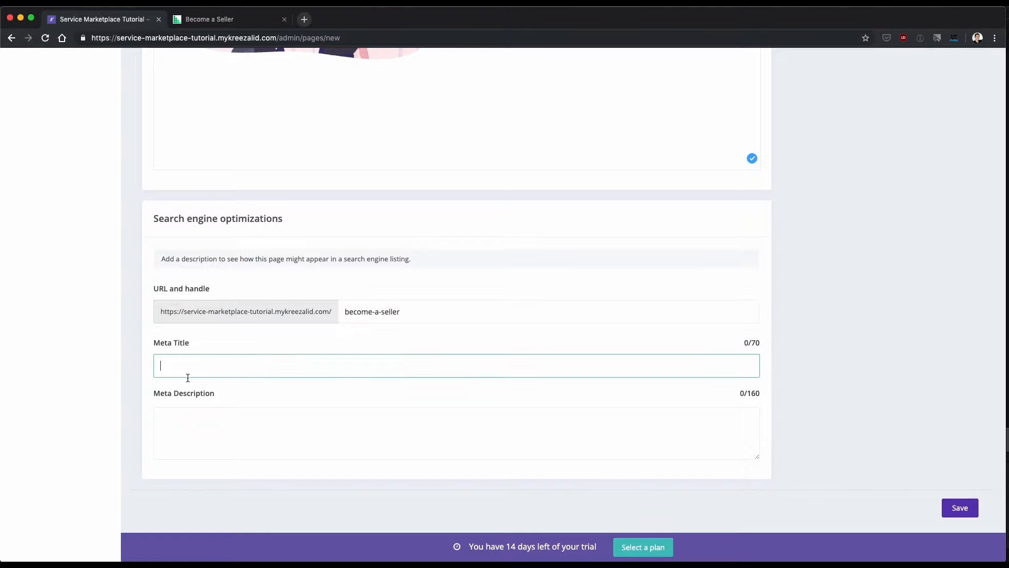
pyautogui.click(188, 410)
pyautogui.scroll(8, 188, 409)
pyautogui.scroll(-9, 189, 407)
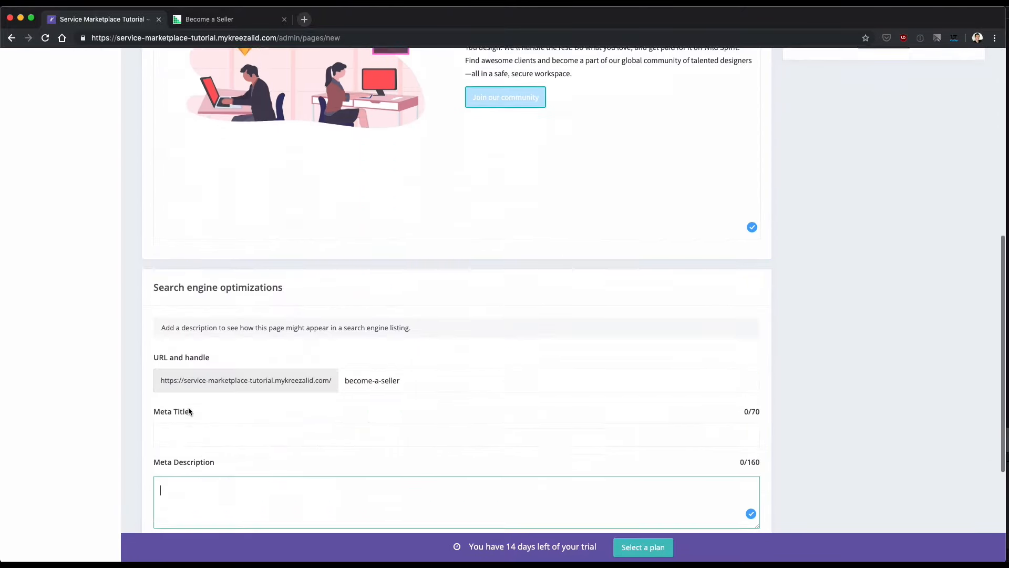
pyautogui.scroll(10, 188, 407)
pyautogui.scroll(-3, 538, 307)
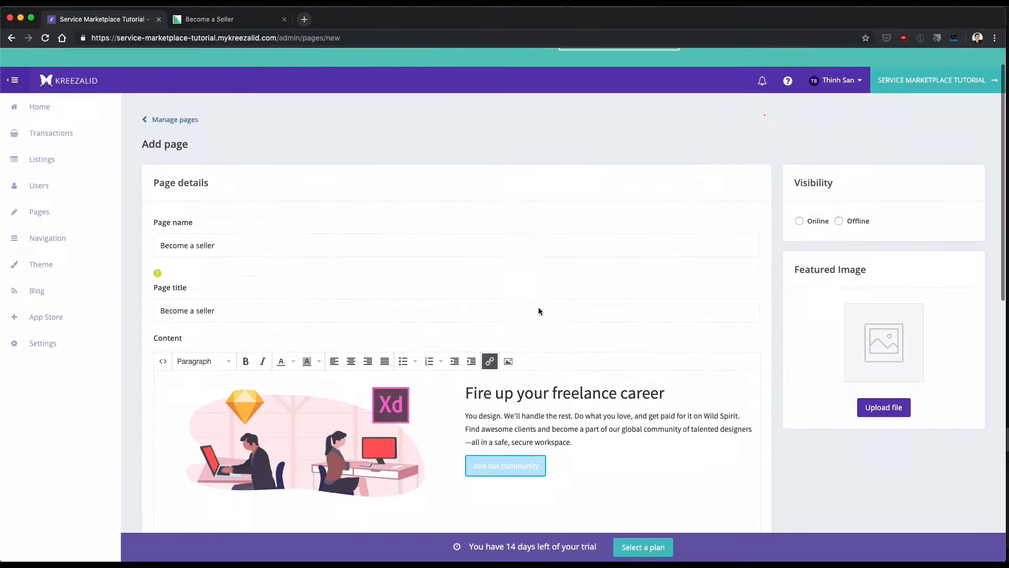
# Set the page's visibility to Online, upload become a seller.jpg as its featured image, and save the page.
pyautogui.click(799, 124)
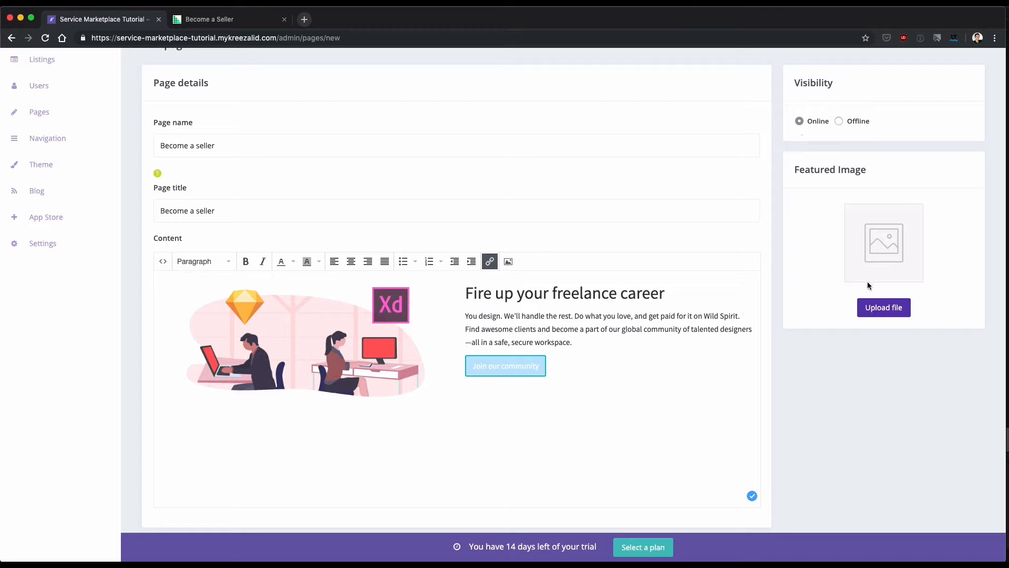
pyautogui.click(890, 312)
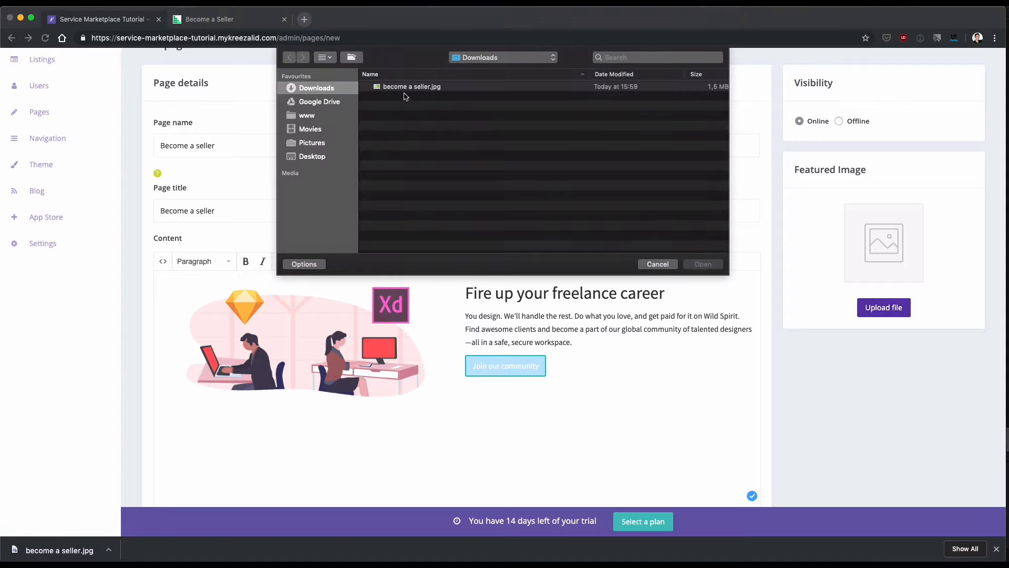
pyautogui.doubleClick(405, 88)
pyautogui.scroll(-10, 872, 263)
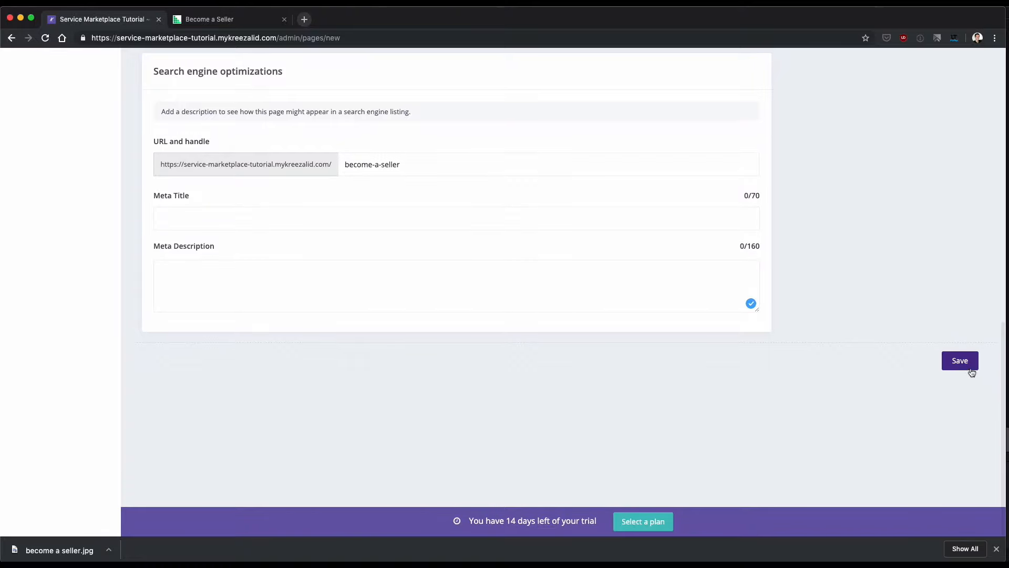
pyautogui.click(961, 363)
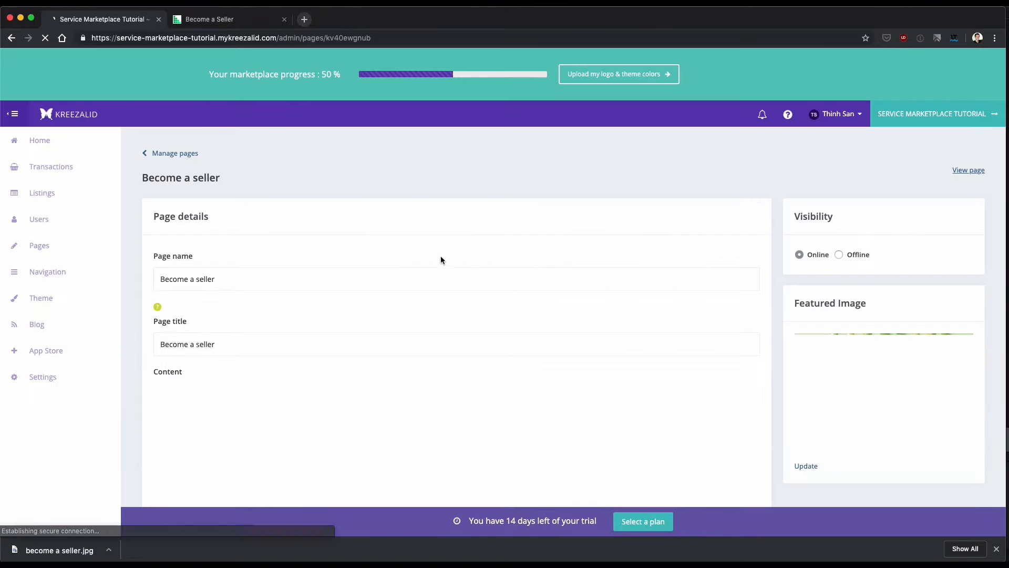
# Open the published page in a new browser tab, building its address from the marketplace URL and the become-a-seller handle.
pyautogui.scroll(-1, 397, 245)
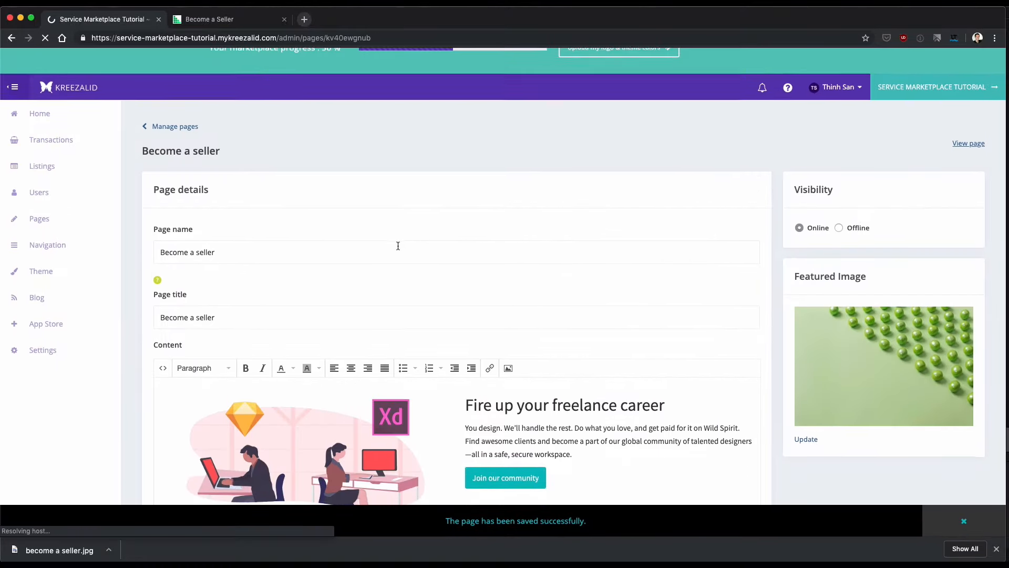
pyautogui.scroll(-10, 398, 249)
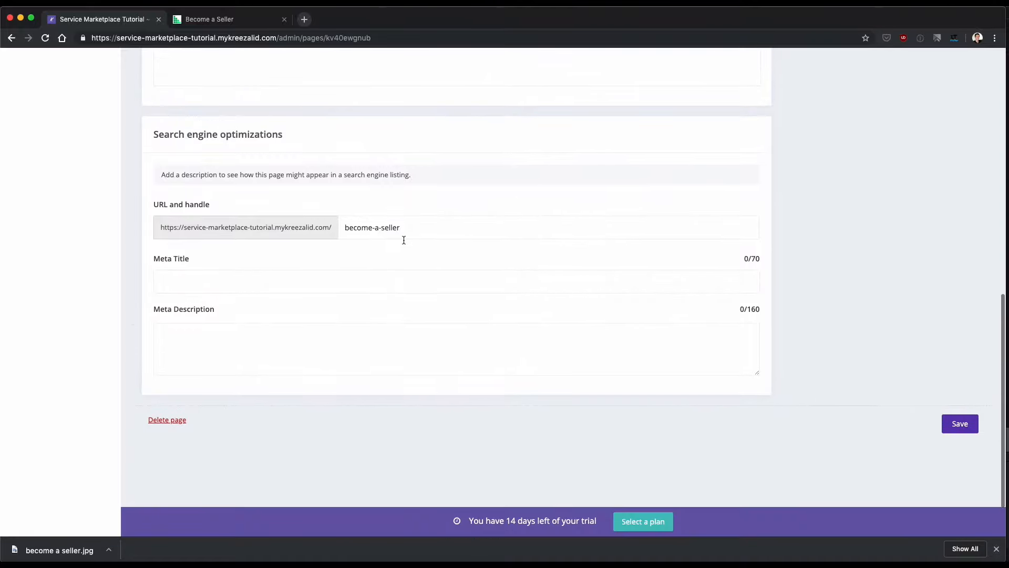
pyautogui.moveTo(161, 227); pyautogui.dragTo(414, 230)
pyautogui.press('super+c')
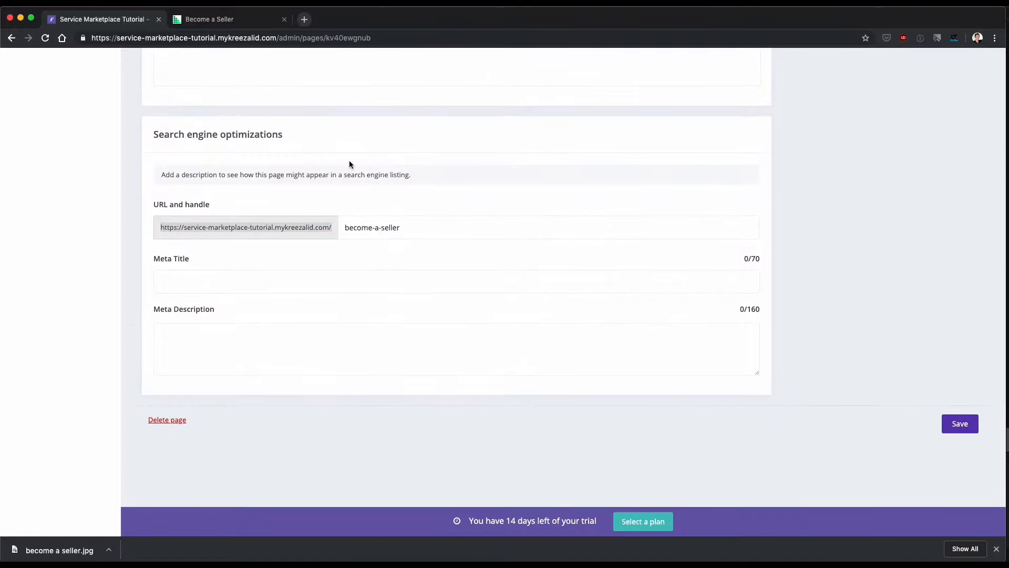
pyautogui.click(331, 38)
pyautogui.press('super+v')
pyautogui.click(374, 228)
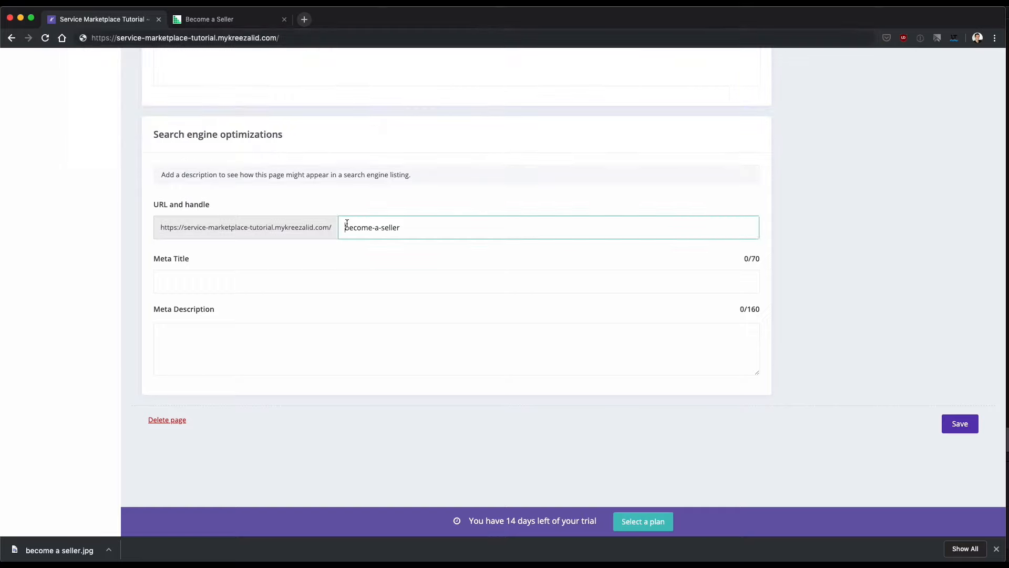
pyautogui.press('super+a')
pyautogui.press('super+c')
pyautogui.click(315, 38)
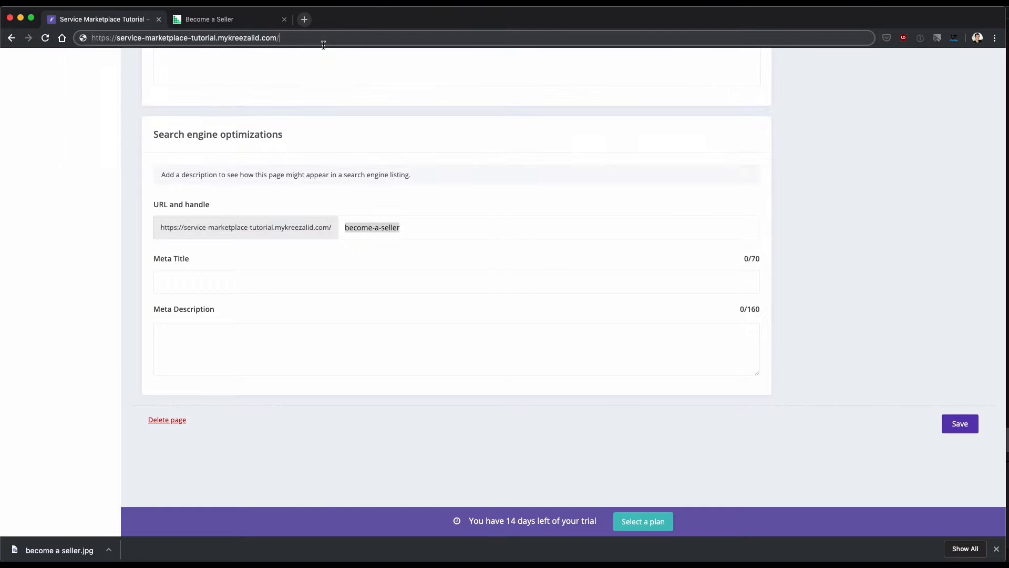
pyautogui.press('Right')
pyautogui.press('super+v')
pyautogui.hotkey('alt', 'Return')
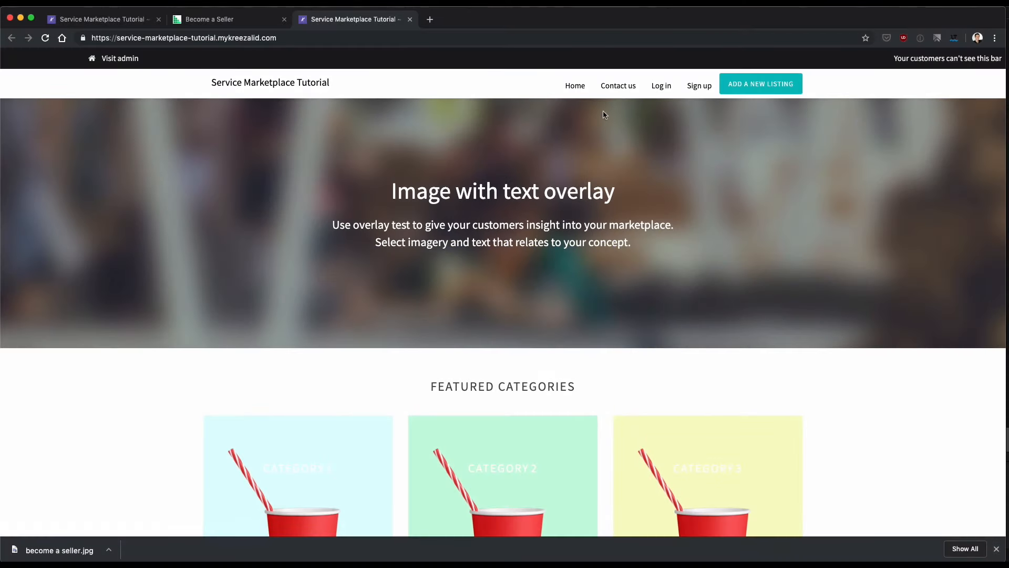
# Examine the links in the header and footer menus of the live marketplace homepage.
pyautogui.scroll(-10, 536, 137)
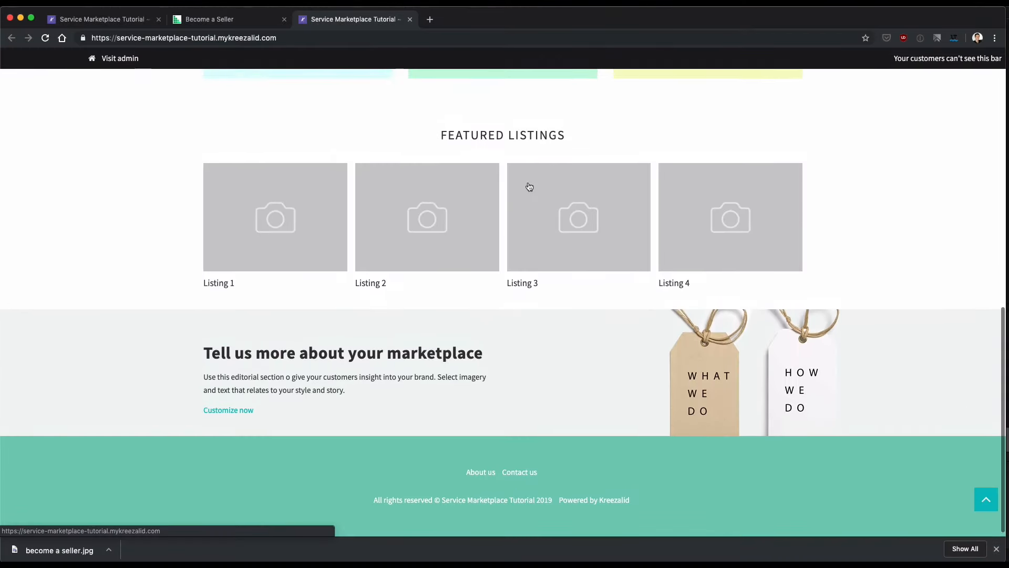
pyautogui.scroll(10, 528, 187)
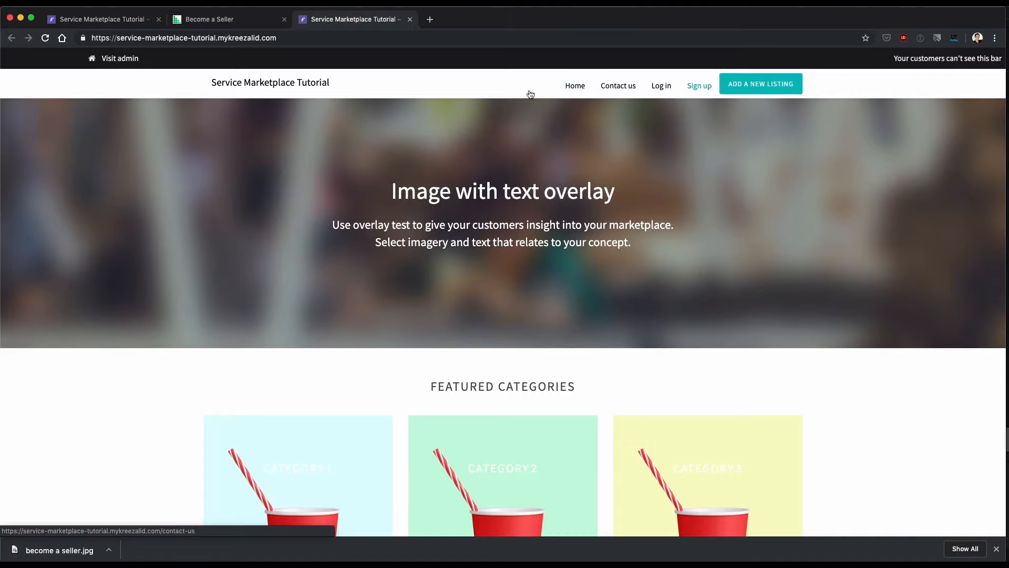
pyautogui.scroll(-15, 433, 227)
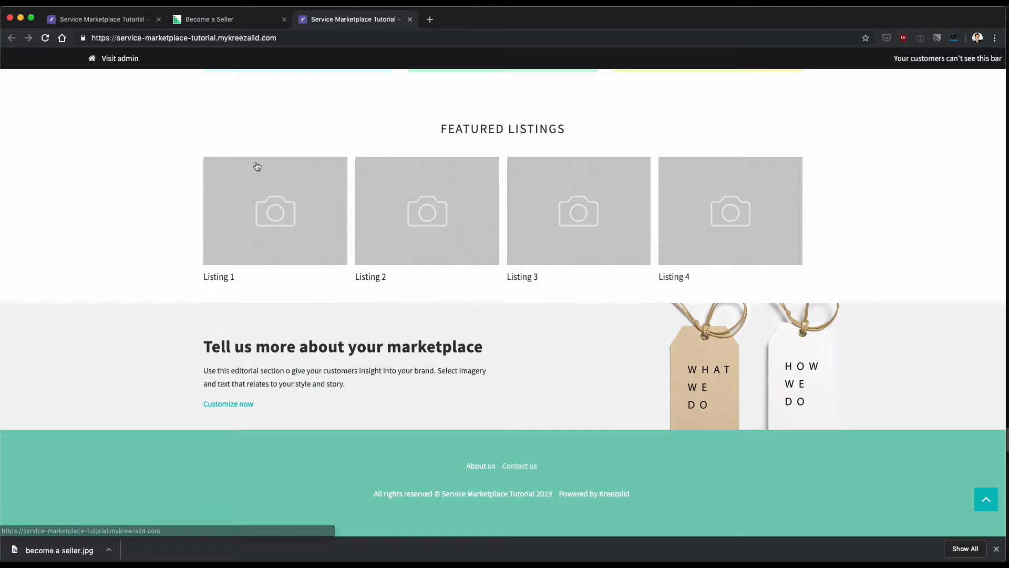
pyautogui.scroll(15, 270, 131)
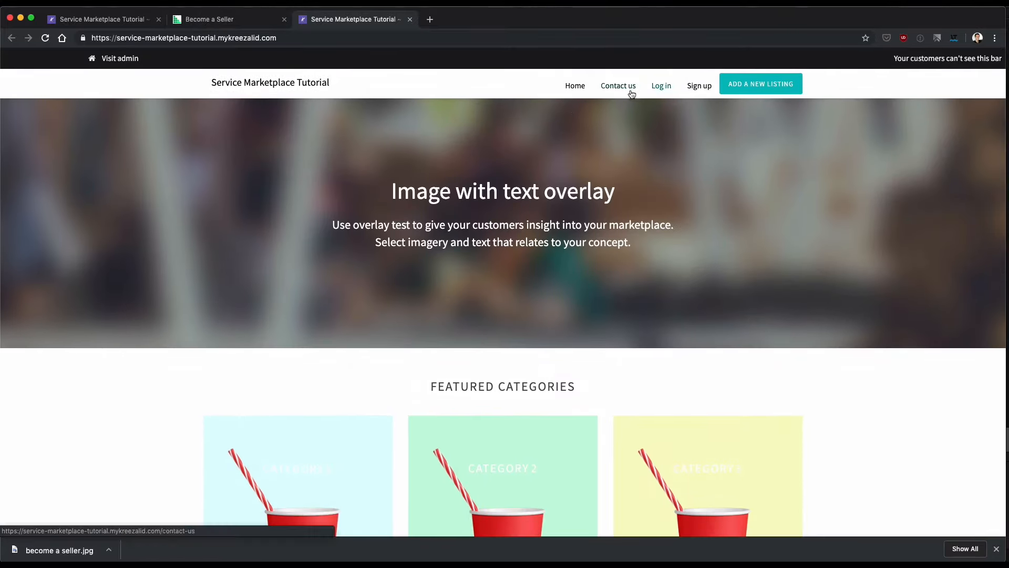
# Open the Main menu for editing in the marketplace admin's navigation settings and review its items and options.
pyautogui.click(141, 19)
pyautogui.scroll(-1, 122, 219)
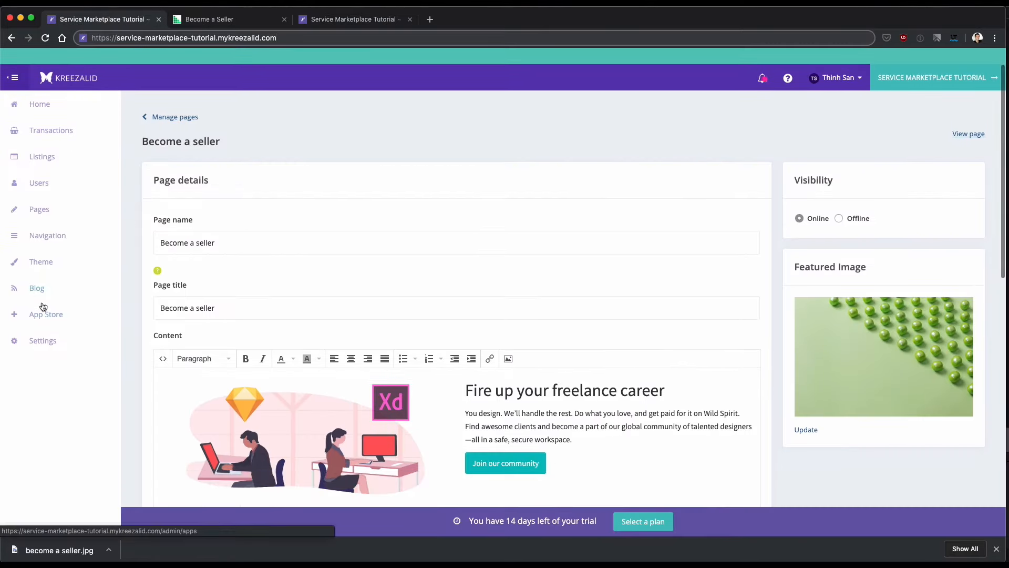
pyautogui.click(52, 238)
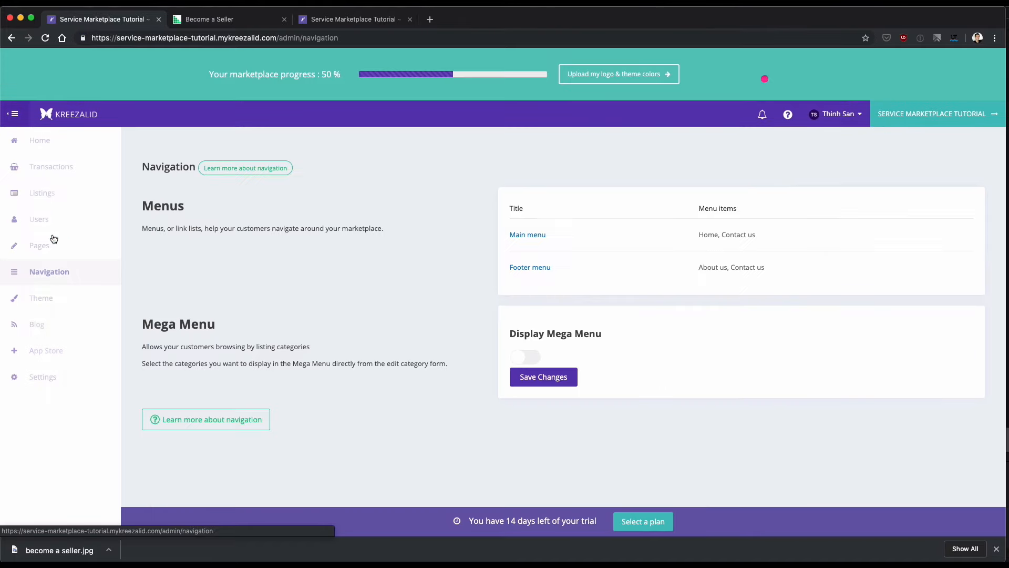
pyautogui.click(528, 235)
pyautogui.scroll(-3, 529, 266)
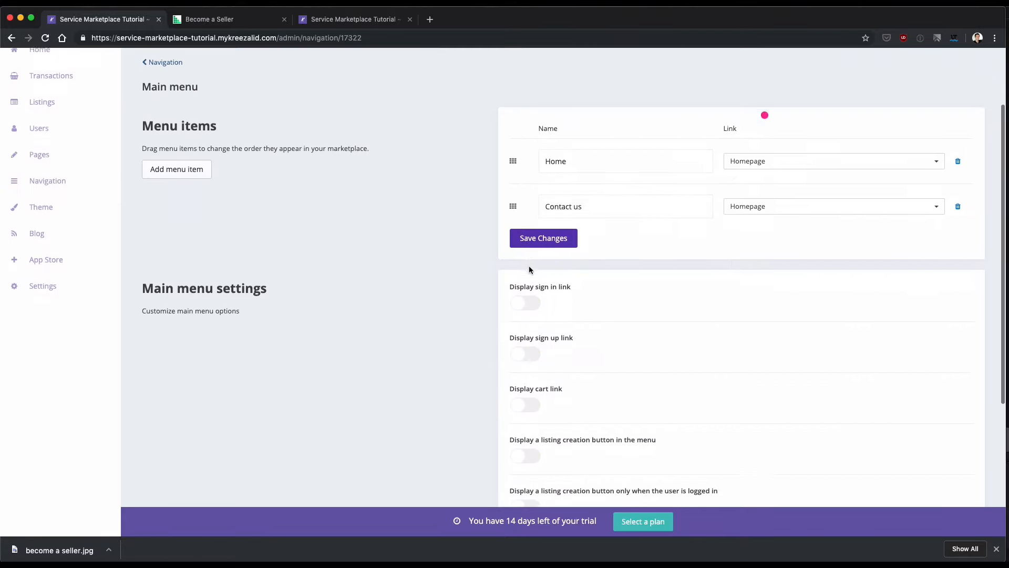
pyautogui.scroll(1, 529, 268)
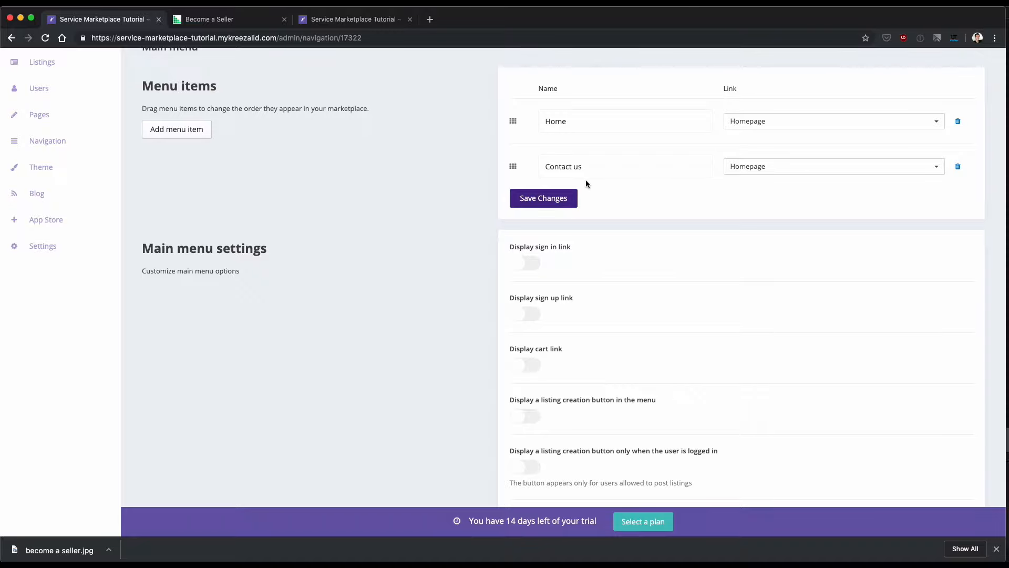
pyautogui.scroll(2, 468, 196)
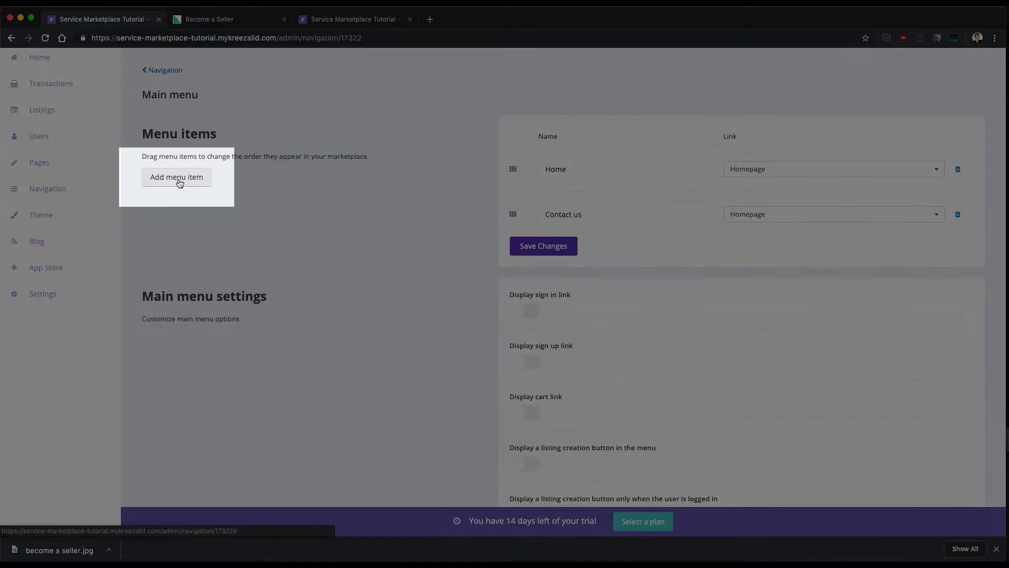
# Add a "Become a seller" item to the Main menu, link it to the Become a seller page, and save the changes.
pyautogui.click(177, 178)
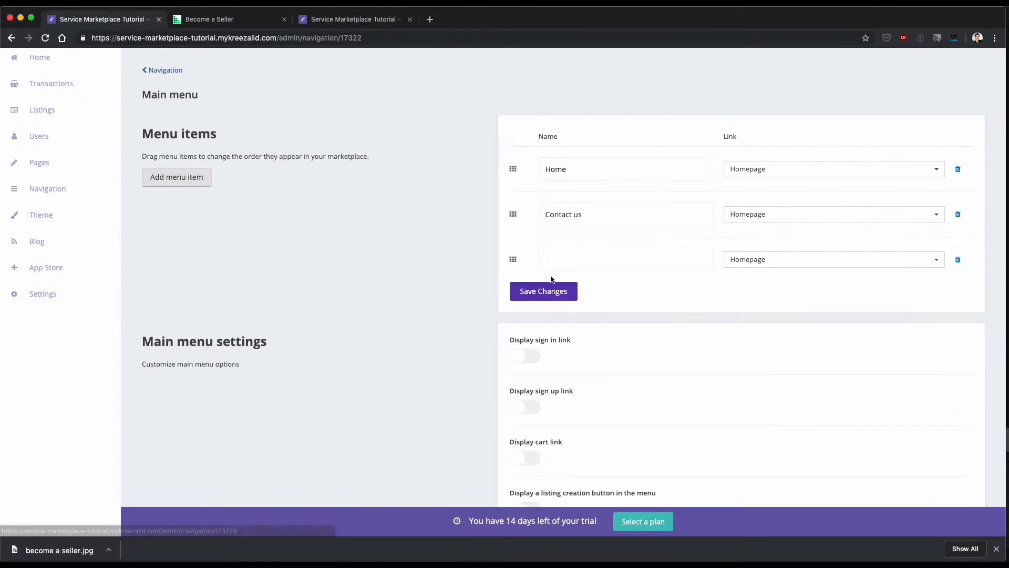
pyautogui.click(564, 267)
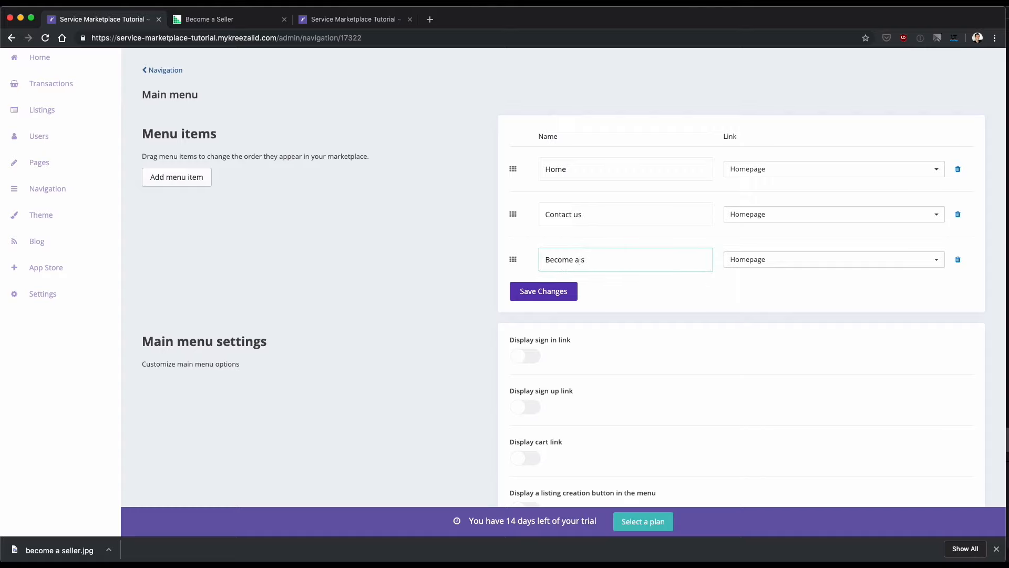
pyautogui.click(776, 263)
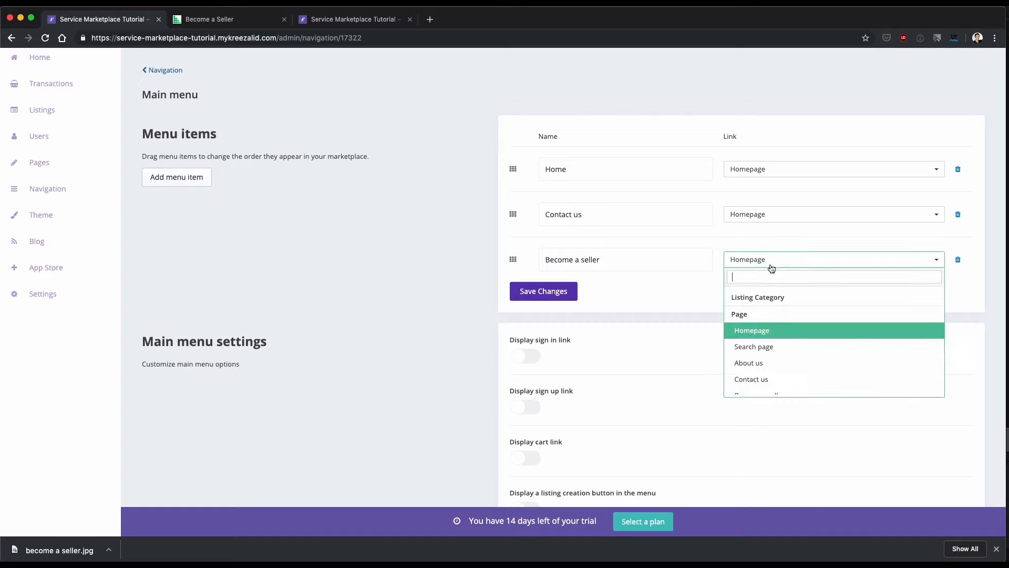
pyautogui.scroll(-3, 776, 351)
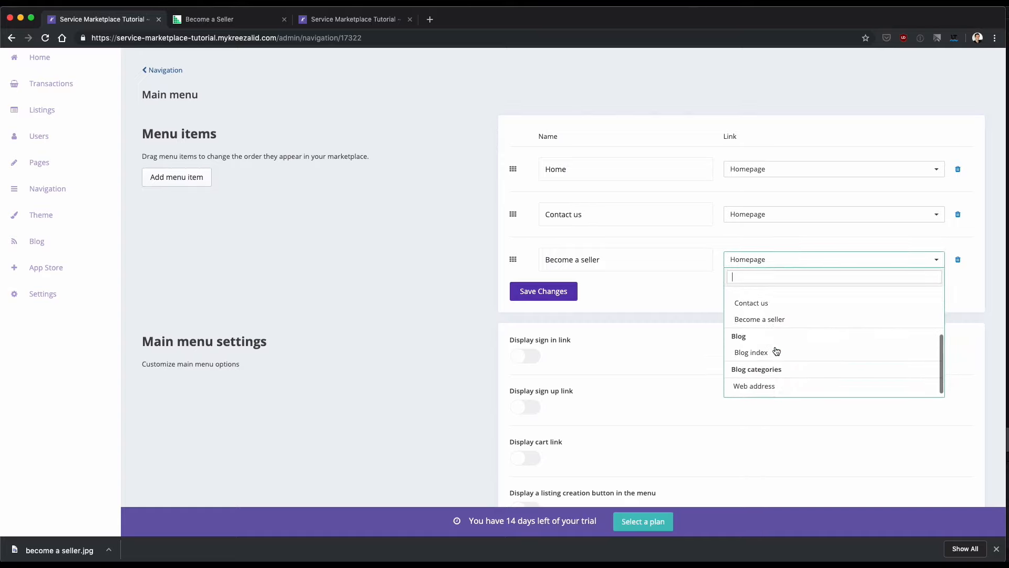
pyautogui.scroll(3, 771, 371)
pyautogui.scroll(-1, 767, 373)
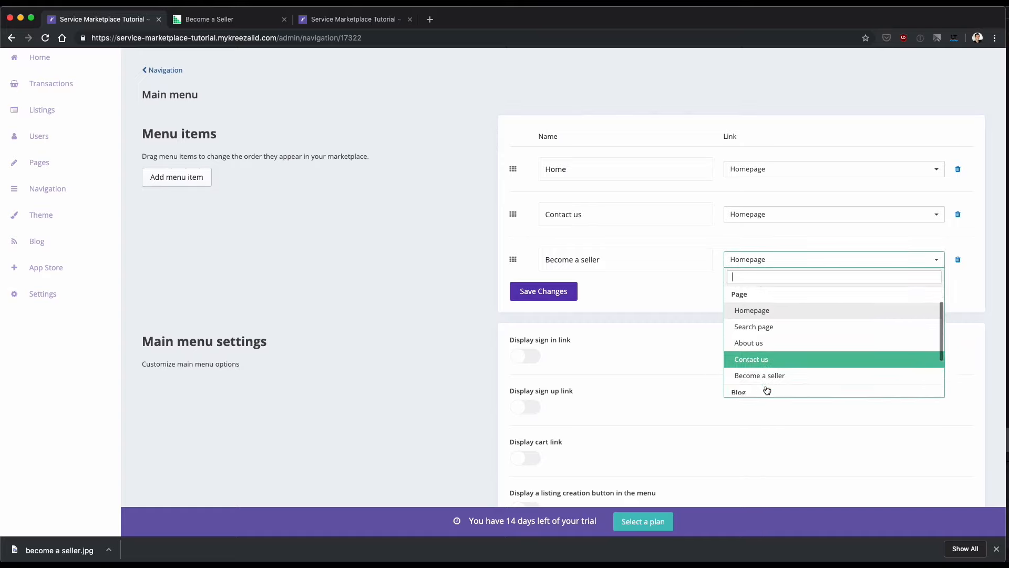
pyautogui.click(767, 370)
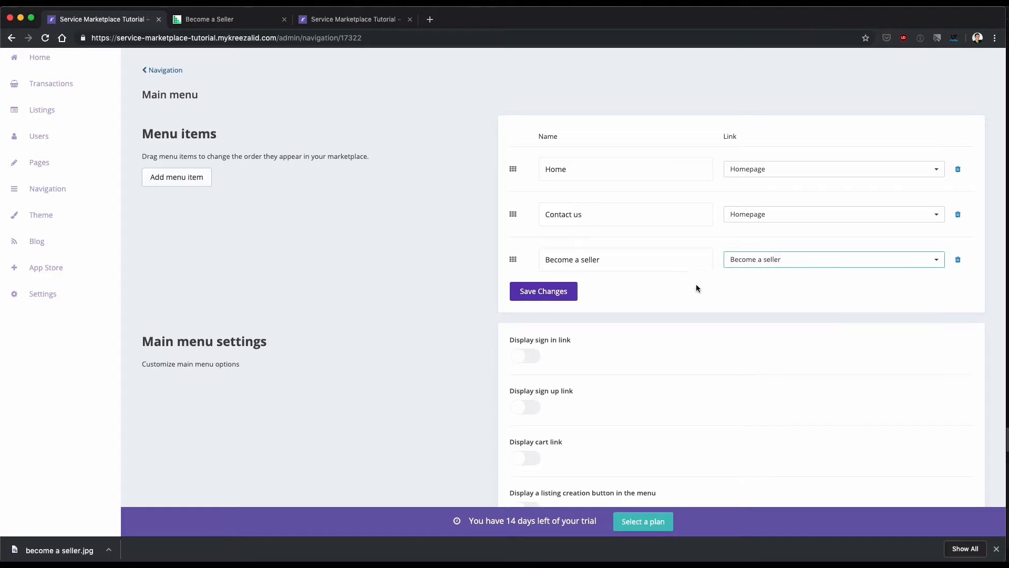
pyautogui.scroll(-2, 649, 295)
pyautogui.click(538, 243)
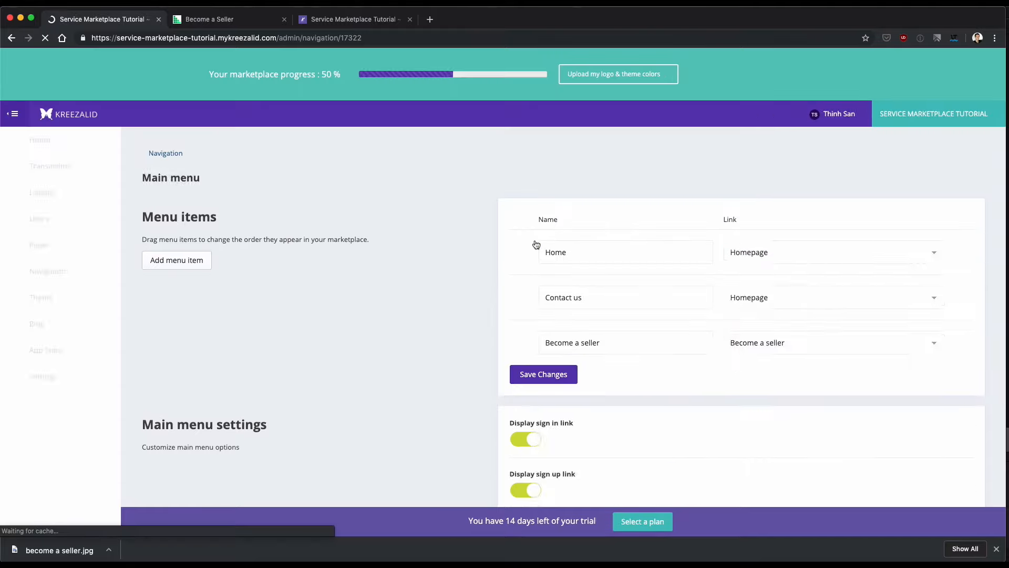
# Check the live homepage's header menu for the new "Become a seller" link.
pyautogui.click(355, 18)
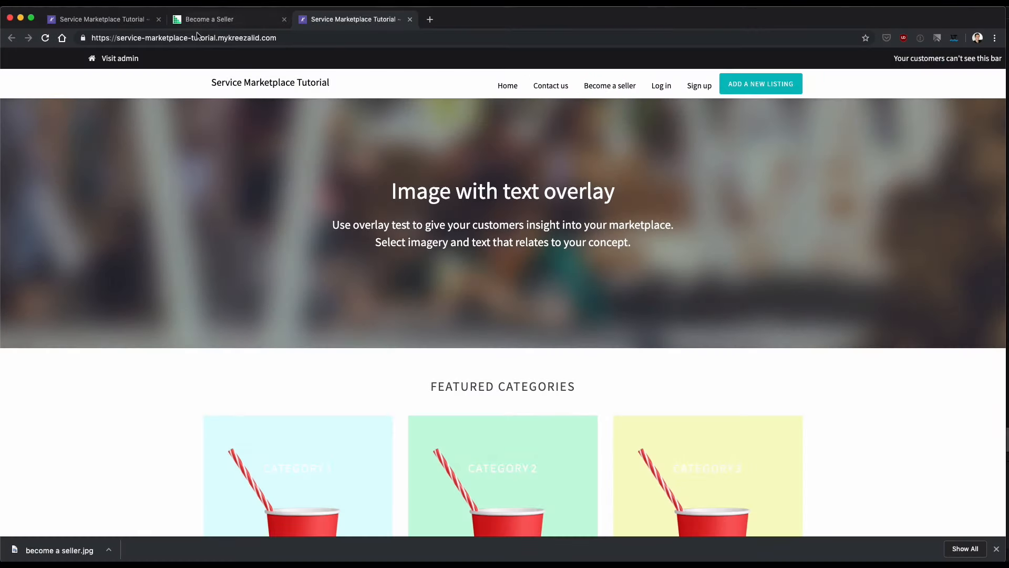
pyautogui.click(187, 21)
# Return to the admin's navigation settings and open the Footer menu for editing.
pyautogui.click(126, 20)
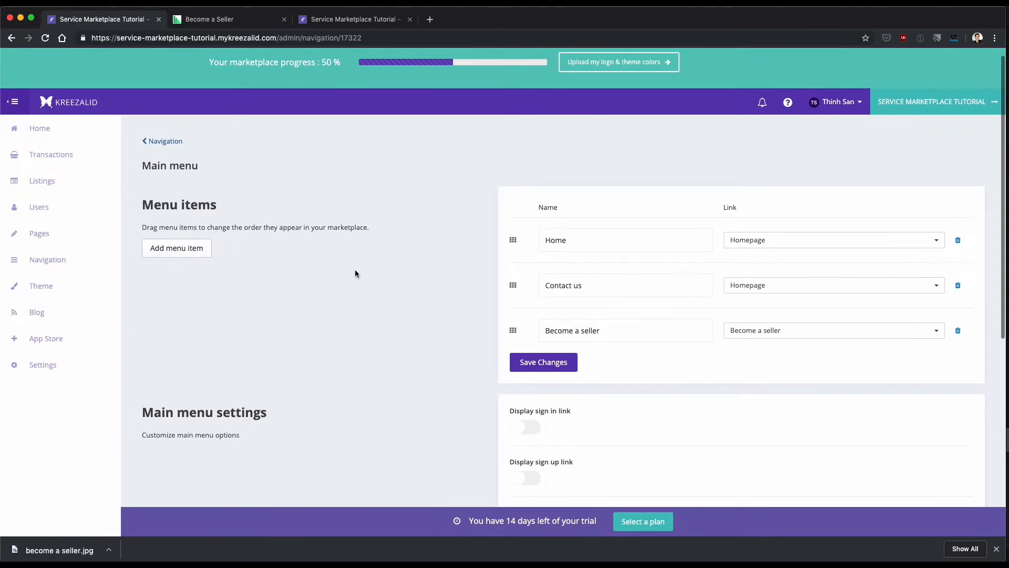
pyautogui.click(168, 141)
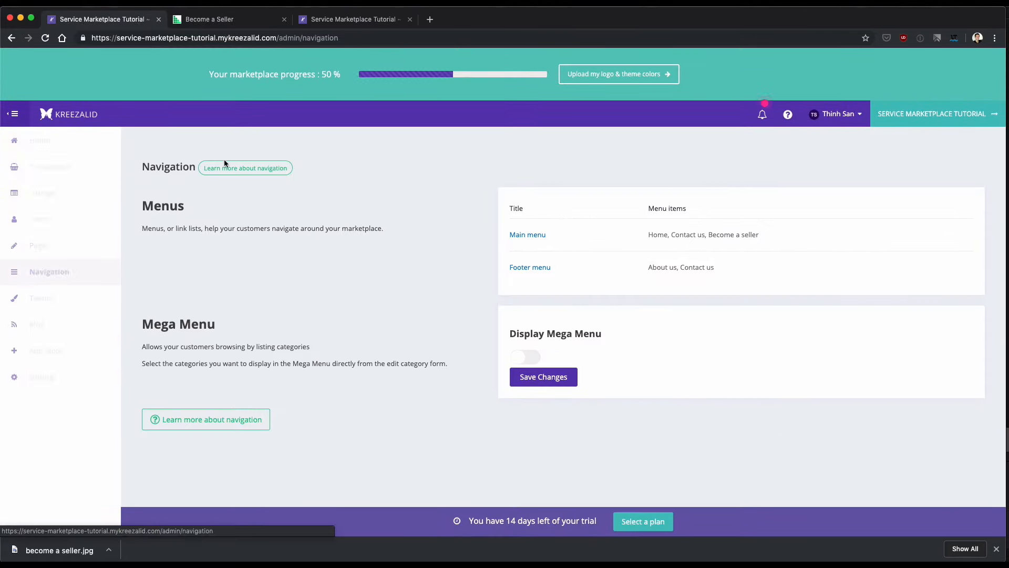
pyautogui.click(533, 269)
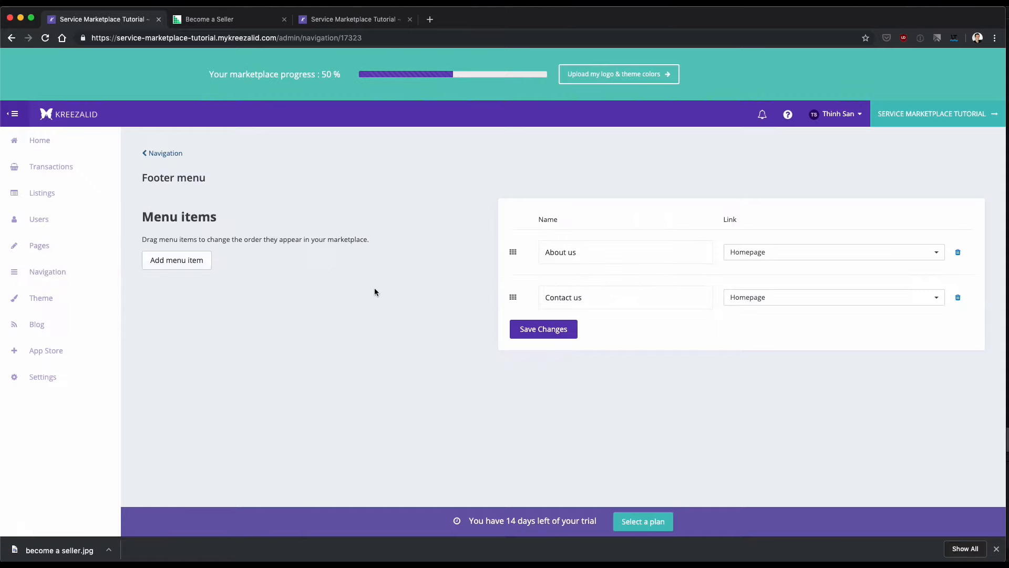